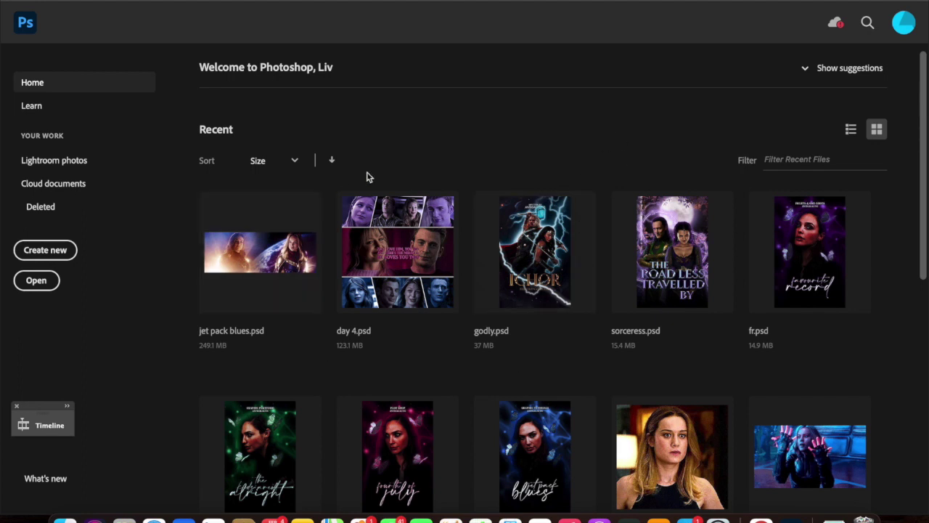
Create a new 24.7 × 8.9 cm, 300 ppi document with a black background
scroll(510, 225, "down", 3)
scroll(508, 233, "up", 3)
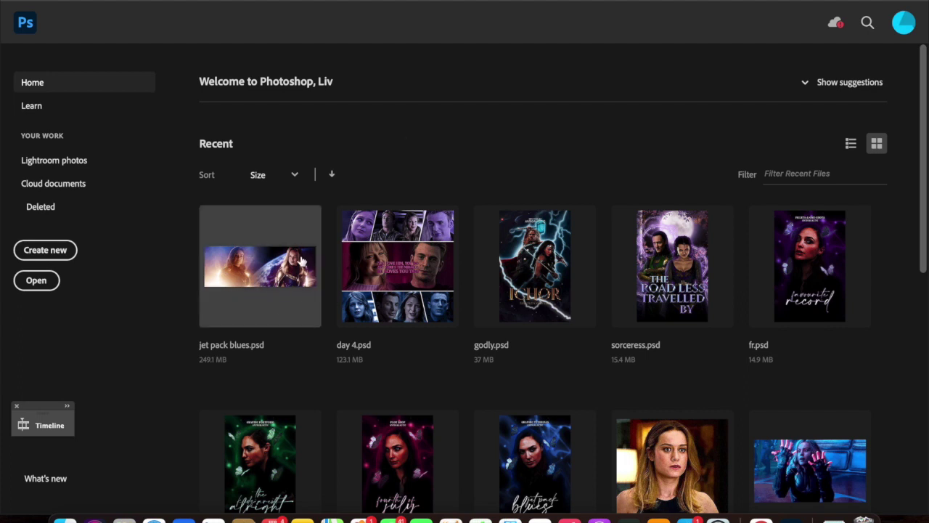
left_click(57, 254)
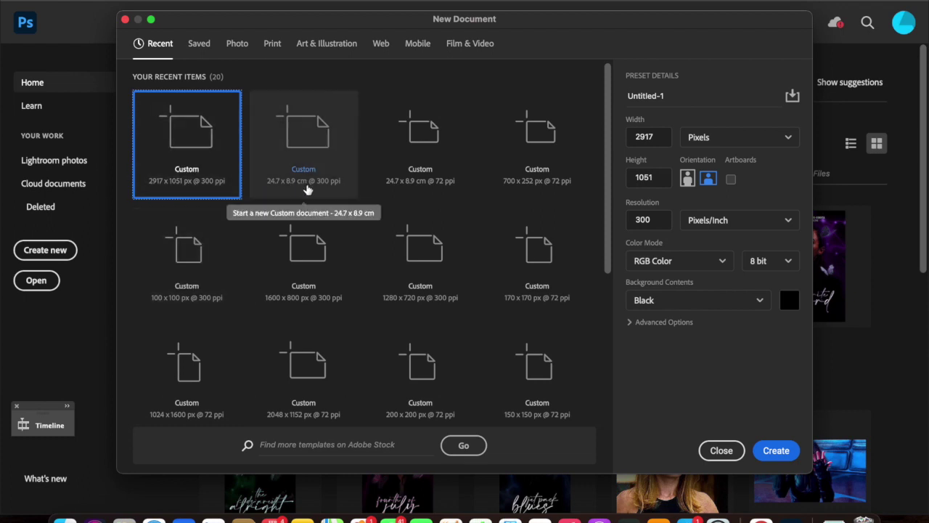
left_click(307, 190)
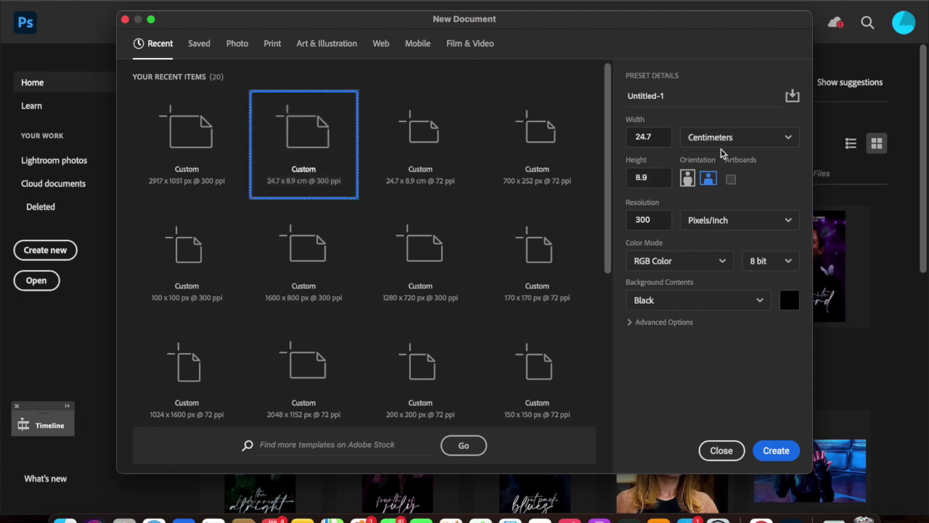
left_click(763, 141)
key("Escape")
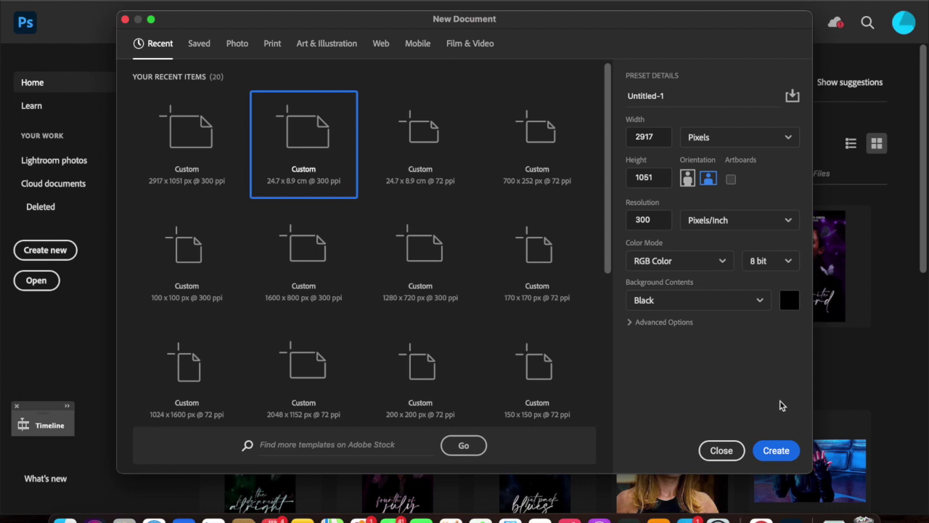
left_click(776, 451)
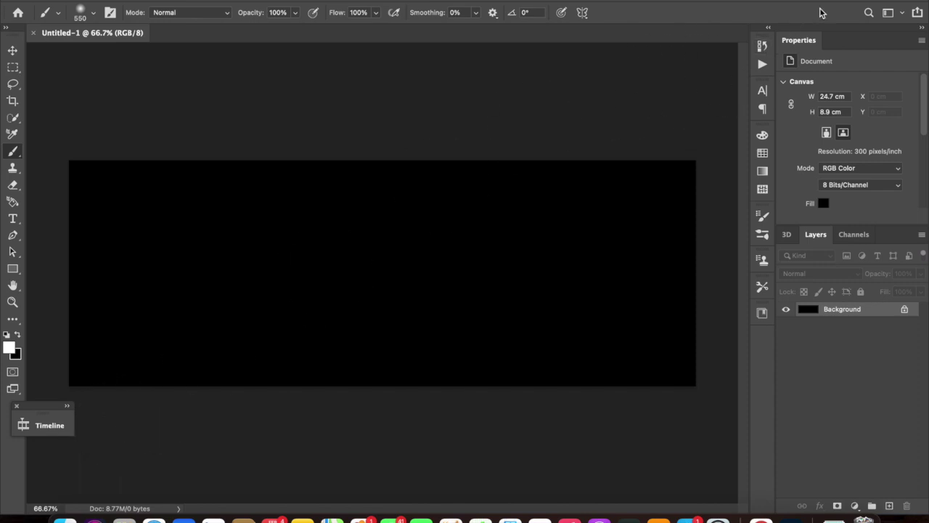
Find the Timeline panel through feature search and create a frame animation
left_click(868, 14)
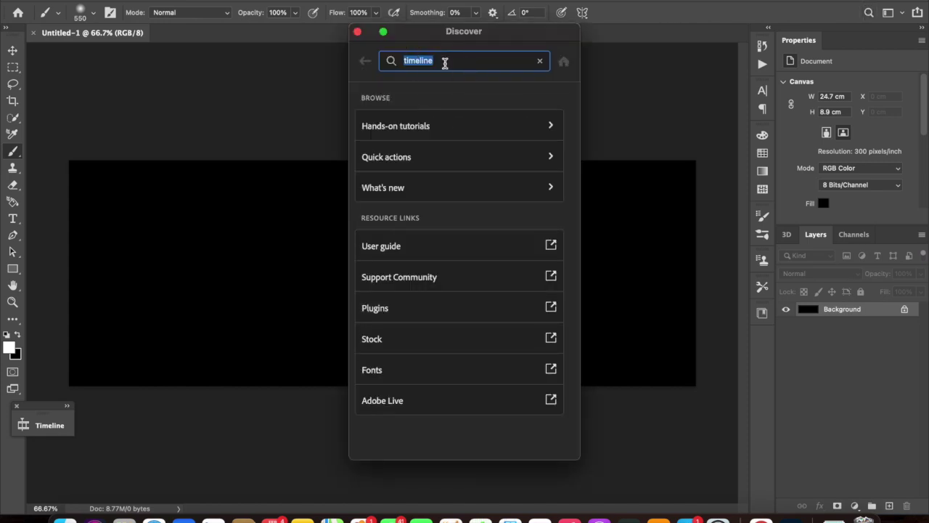
left_click(444, 63)
key("Return")
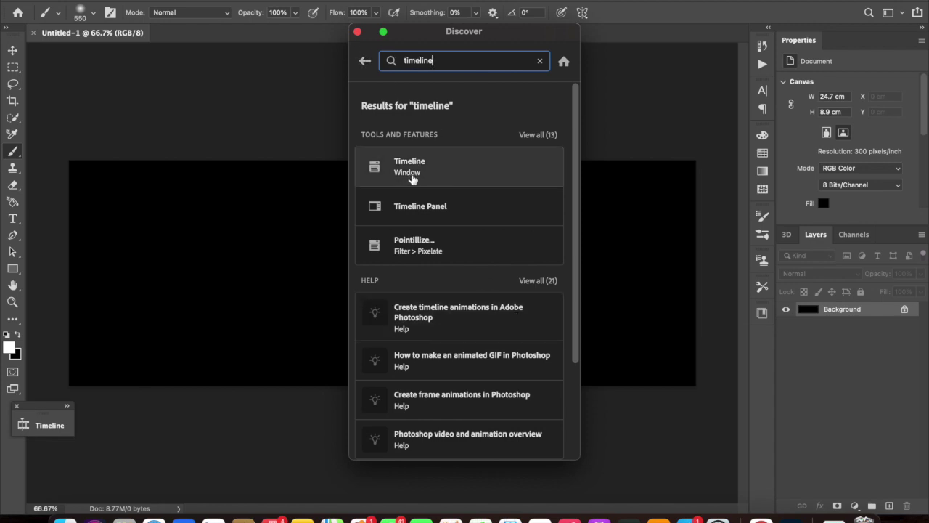
left_click(357, 34)
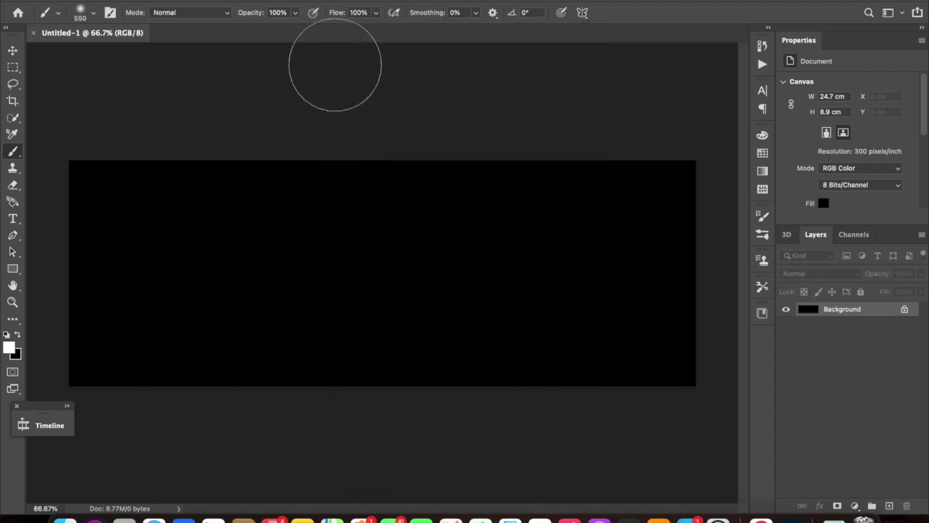
left_click(67, 406)
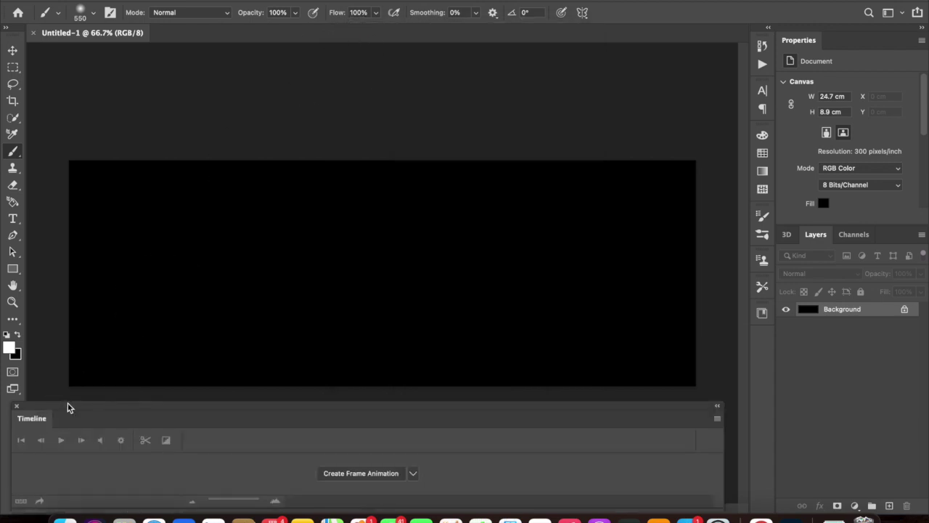
left_click(369, 476)
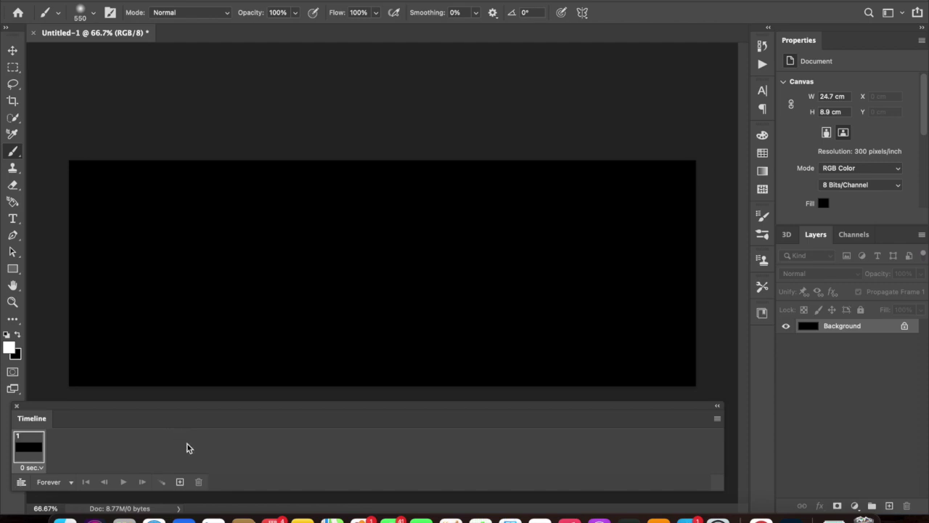
Duplicate the first frame until the timeline holds 30 frames, then select frame 1
left_click(180, 482)
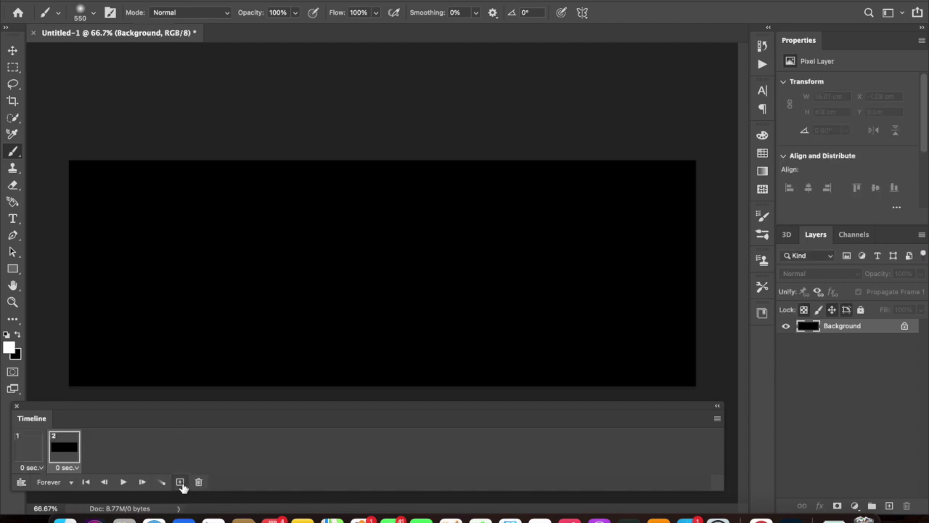
left_click(181, 482)
left_click(180, 482)
left_click(180, 482)
left_click(180, 482)
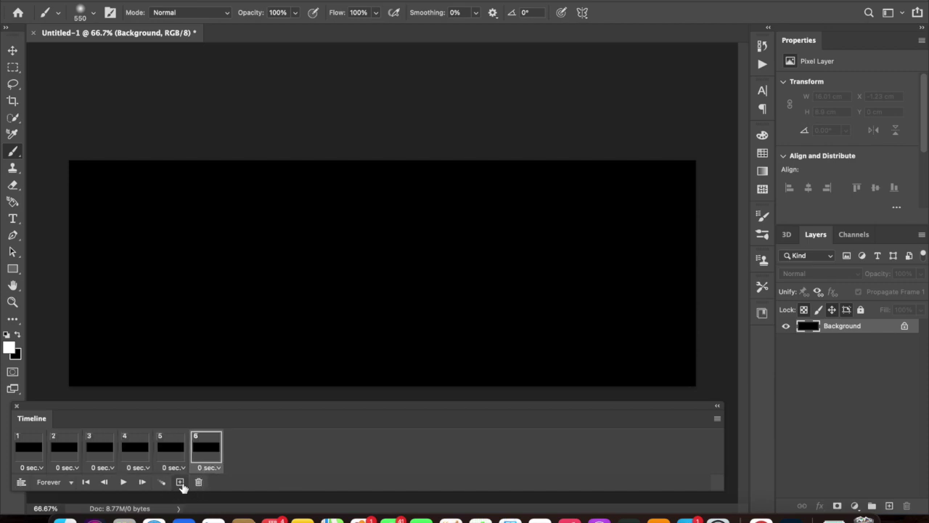
double_click(180, 482)
left_click(180, 482)
left_click(180, 482)
left_click(180, 482)
left_click(180, 482)
left_click(180, 482)
left_click(180, 482)
double_click(180, 482)
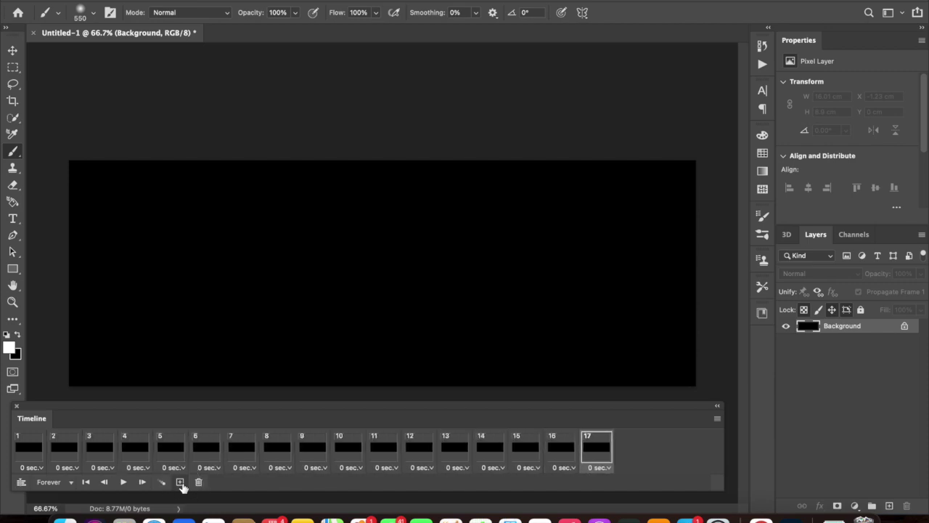
double_click(180, 482)
double_click(180, 482)
left_click(180, 482)
left_click(180, 482)
left_click(180, 482)
left_click(180, 482)
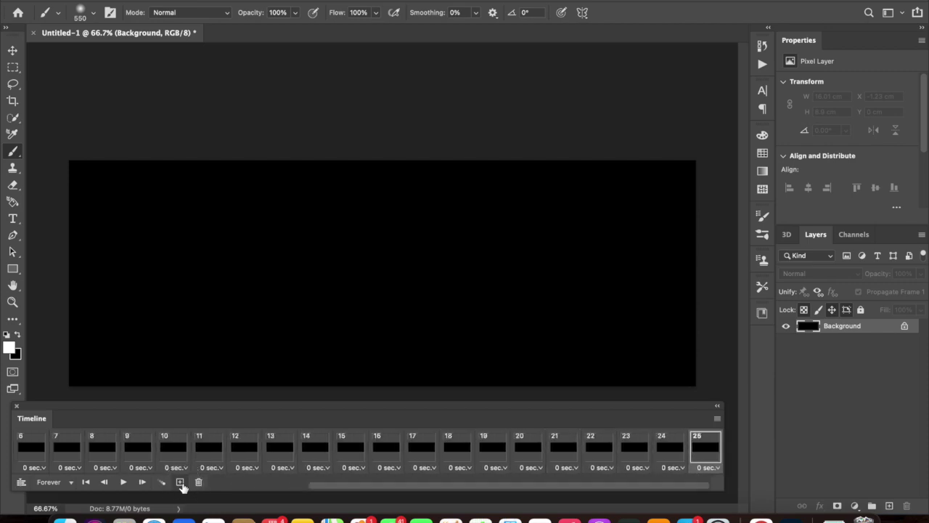
left_click(180, 482)
left_click(180, 482)
left_click(180, 482)
left_click(180, 482)
left_click(180, 482)
left_click(180, 482)
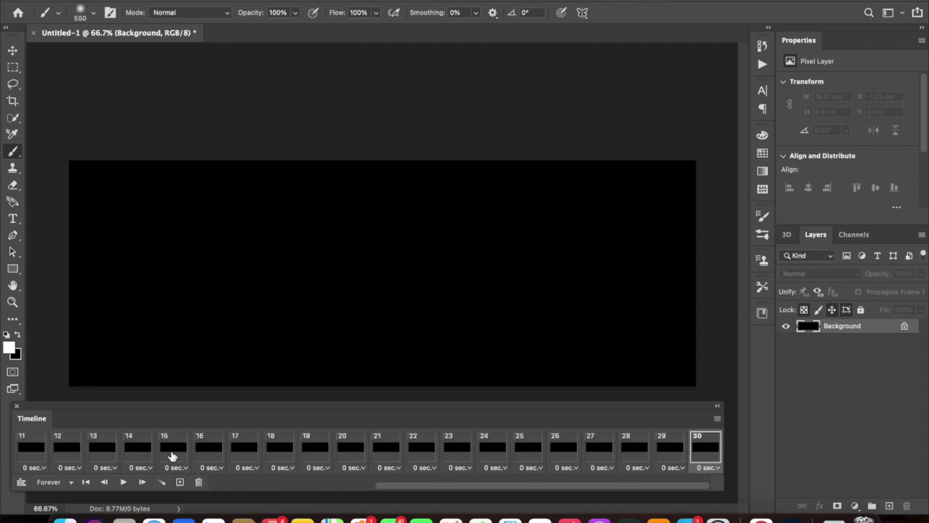
scroll(172, 457, "left", 5)
left_click(24, 448)
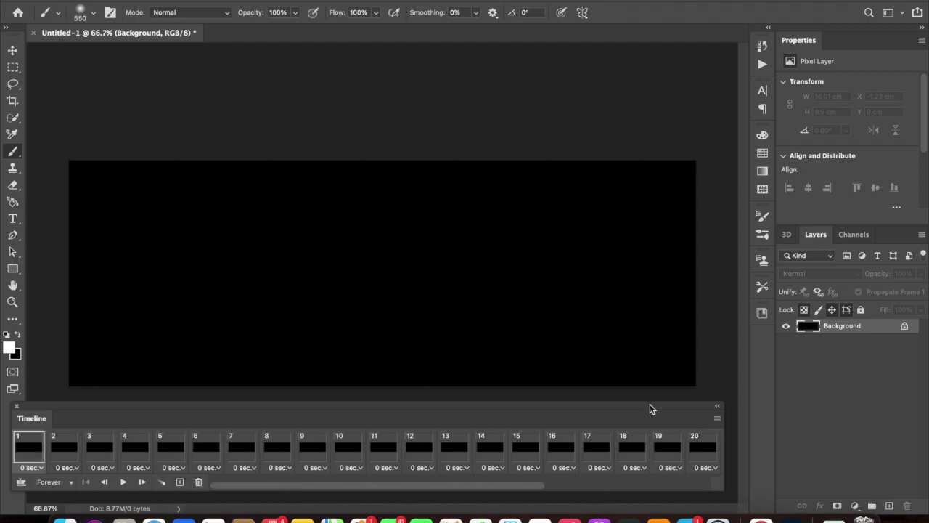
Open IMG_3983.GIF and IMG_3438.GIF together from the recent files list
left_click(717, 405)
left_click(102, 0)
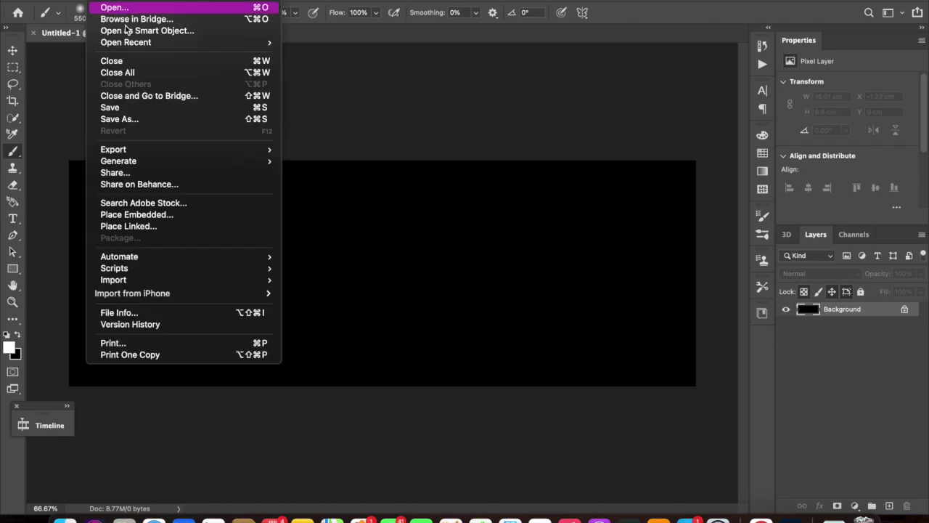
left_click(113, 8)
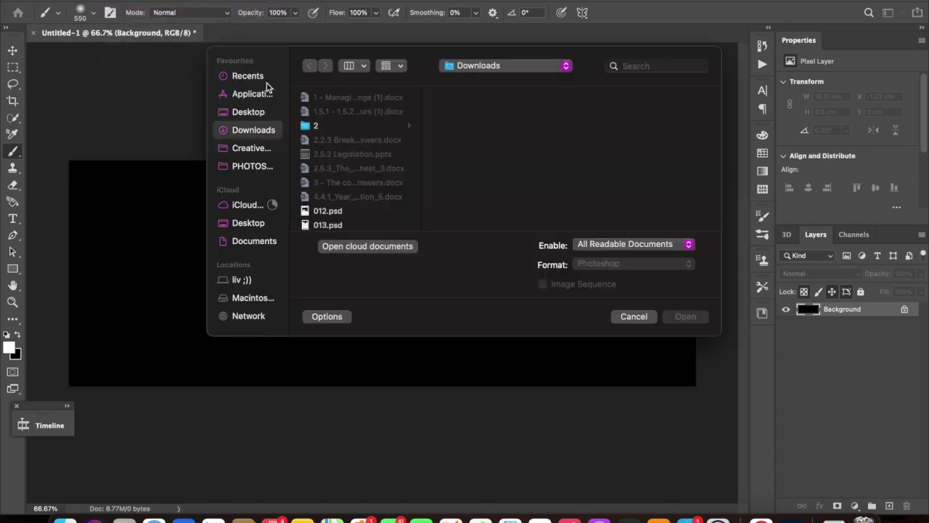
left_click(259, 77)
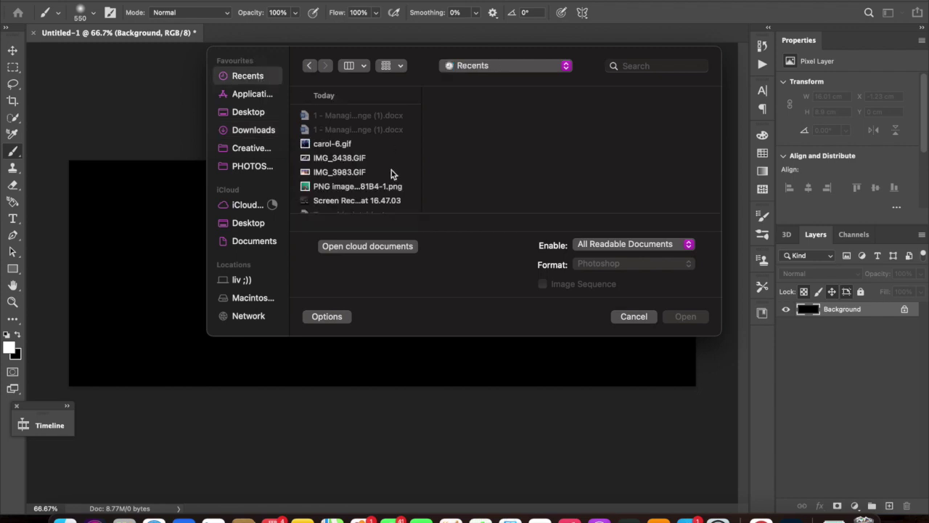
left_click(361, 172)
left_click(367, 160, "shift")
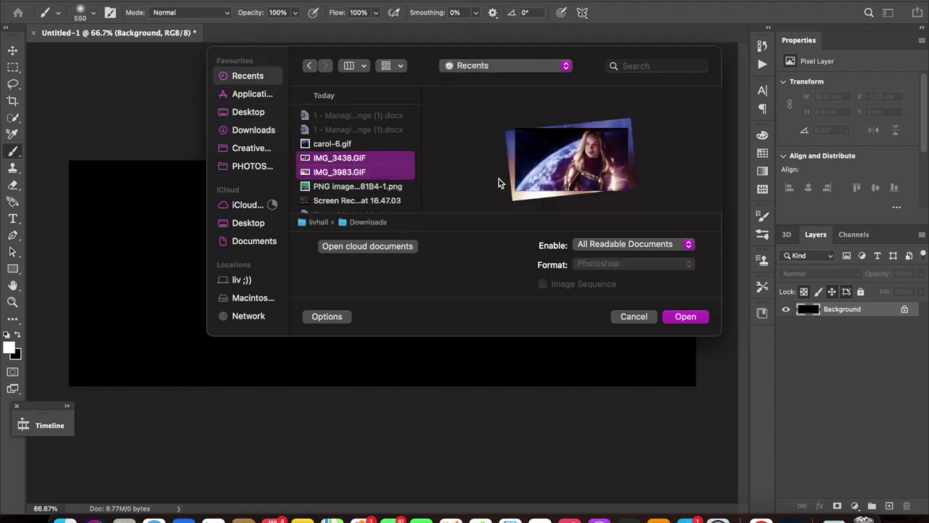
left_click(685, 317)
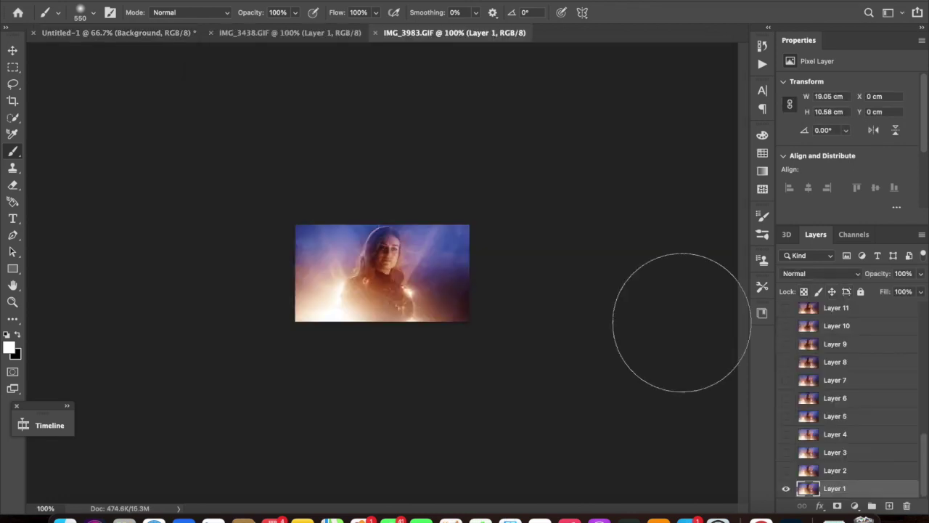
Show the timeline and check the GIF's frame count against Untitled-1
left_click(72, 407)
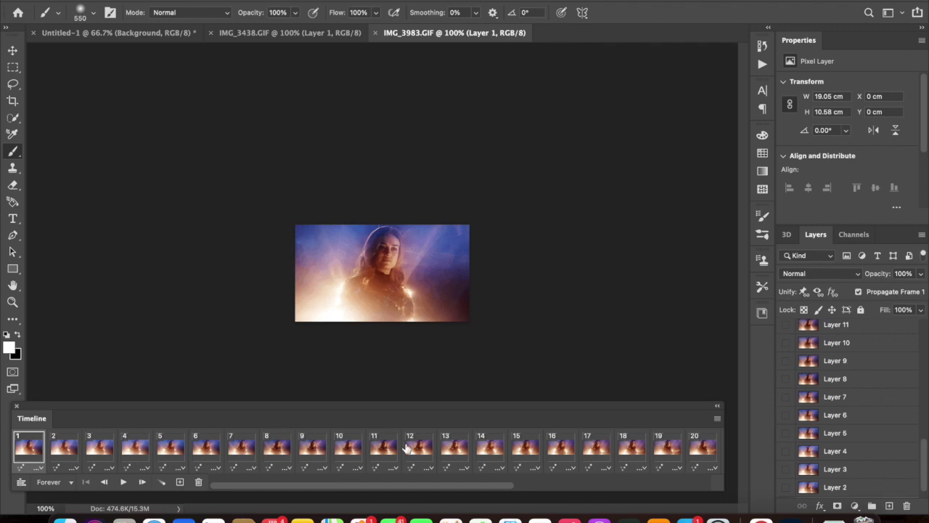
scroll(415, 456, "right", 10)
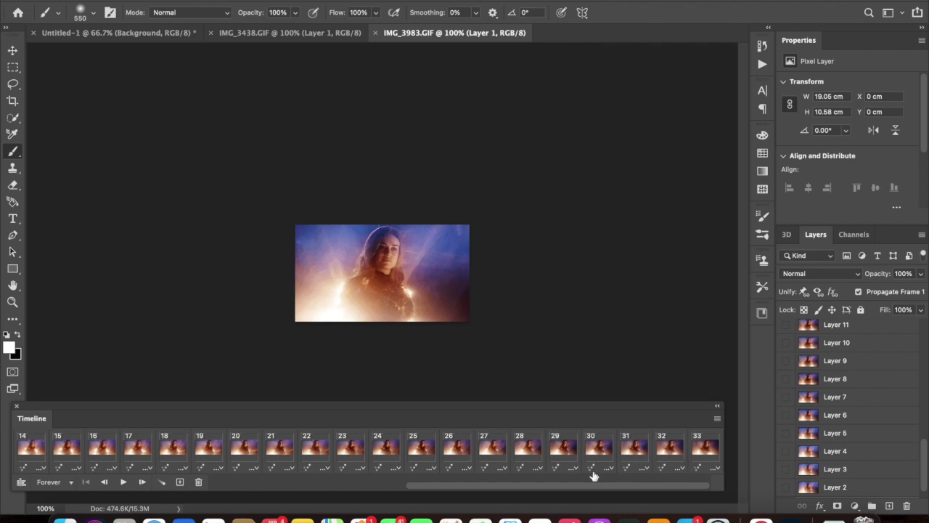
left_click(297, 35)
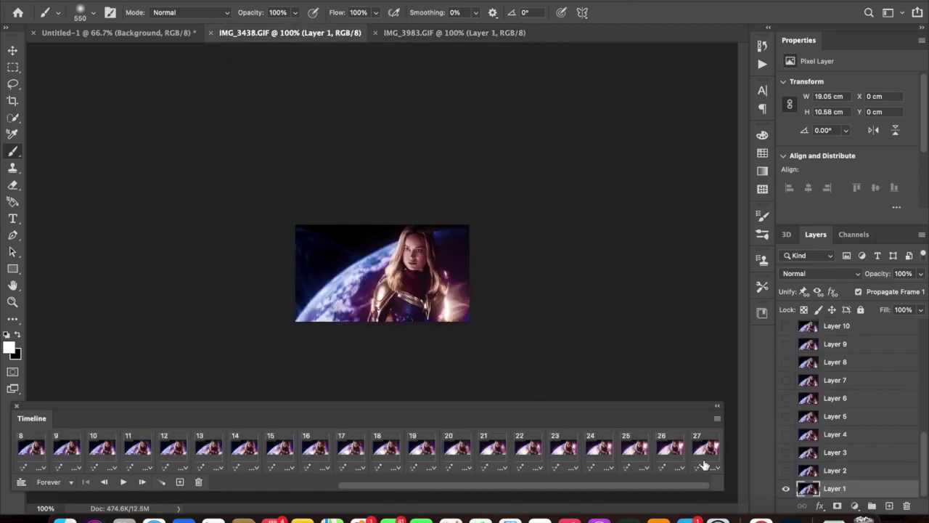
left_click(95, 35)
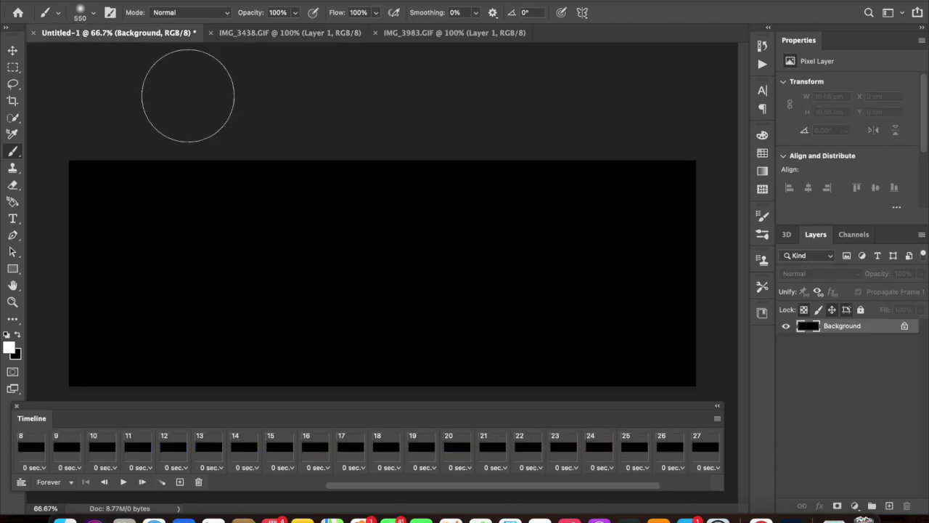
Delete frames 28–30 from Untitled-1, leaving 27 frames with frame 1 selected
scroll(686, 465, "right", 3)
left_click(631, 444)
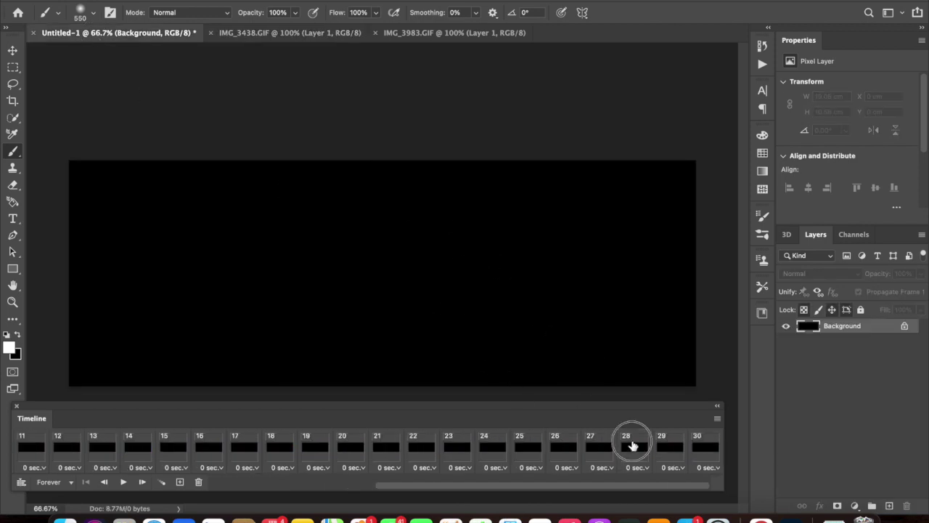
left_click(697, 446, "shift")
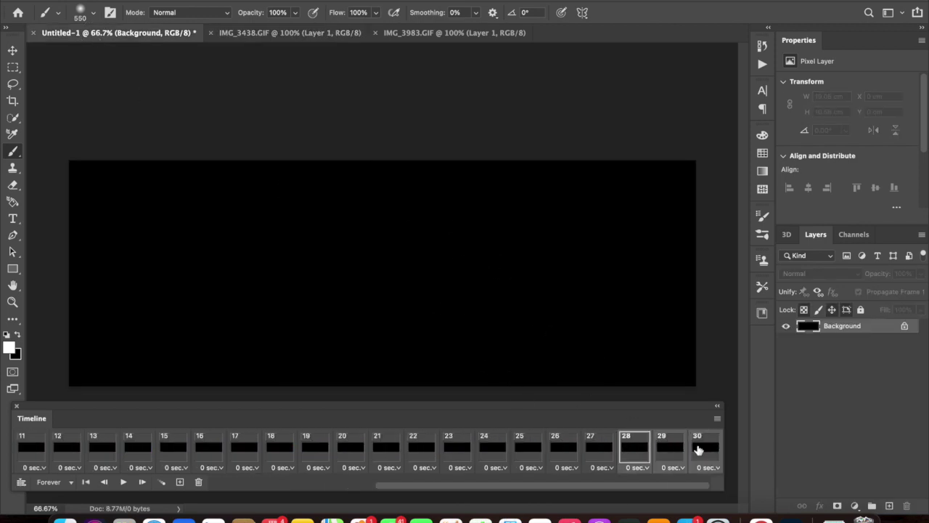
left_click(198, 482)
left_click(516, 182)
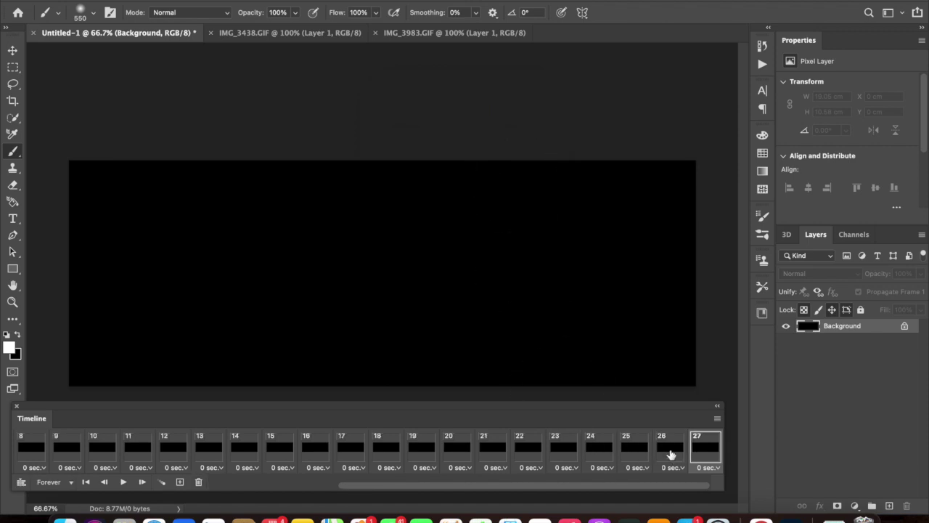
scroll(639, 450, "left", 5)
left_click(16, 449)
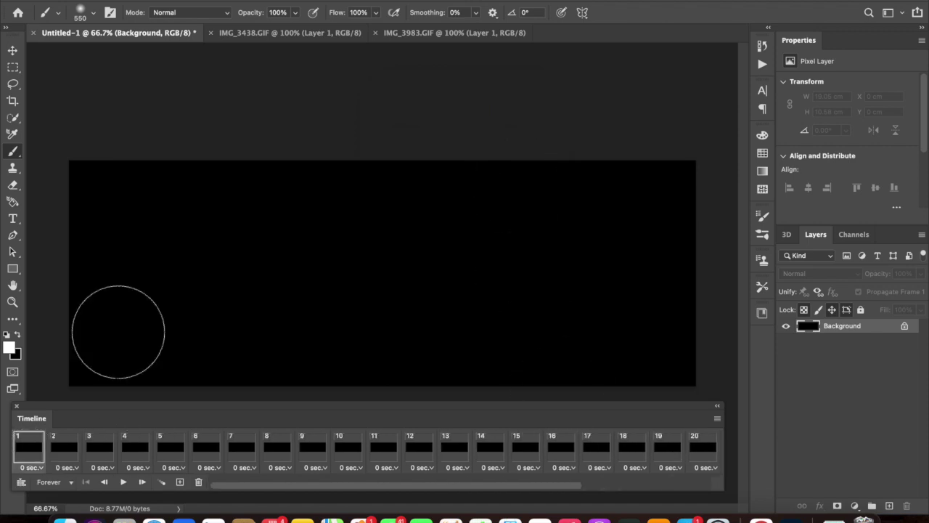
left_click(268, 34)
Copy all 27 animation frames from IMG_3983.GIF
left_click(419, 35)
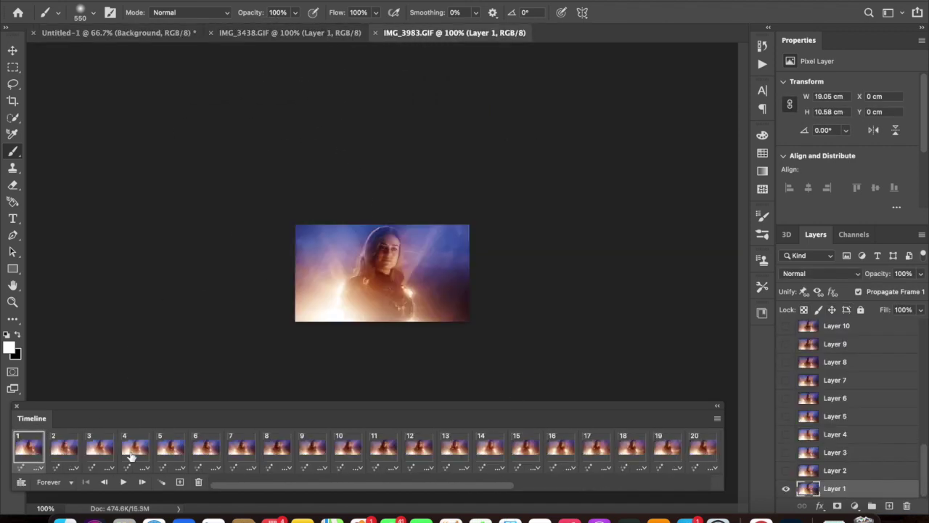
scroll(383, 465, "right", 4)
scroll(383, 465, "right", 1)
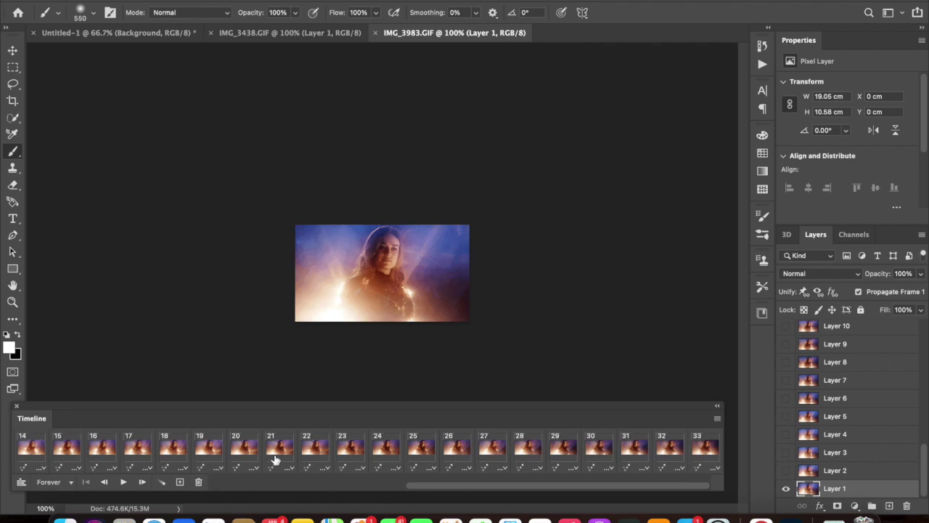
left_click(500, 446, "shift")
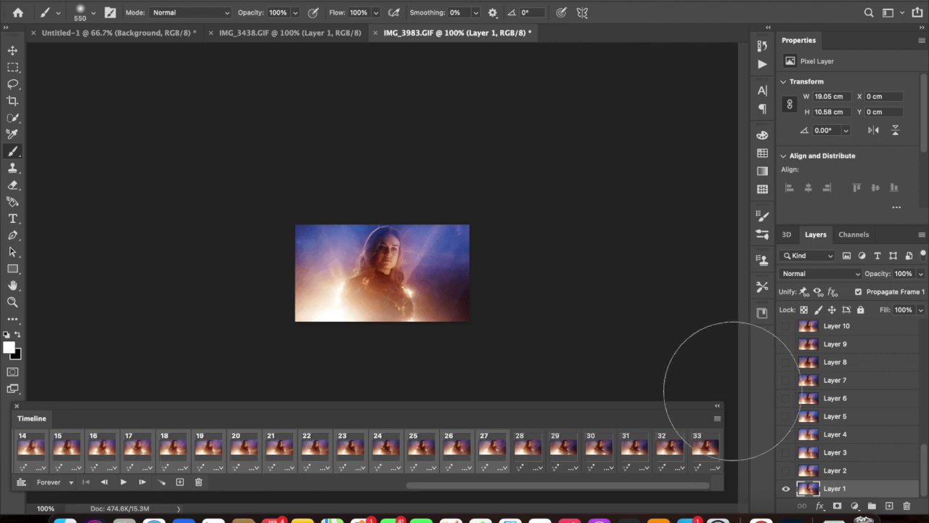
left_click(718, 418)
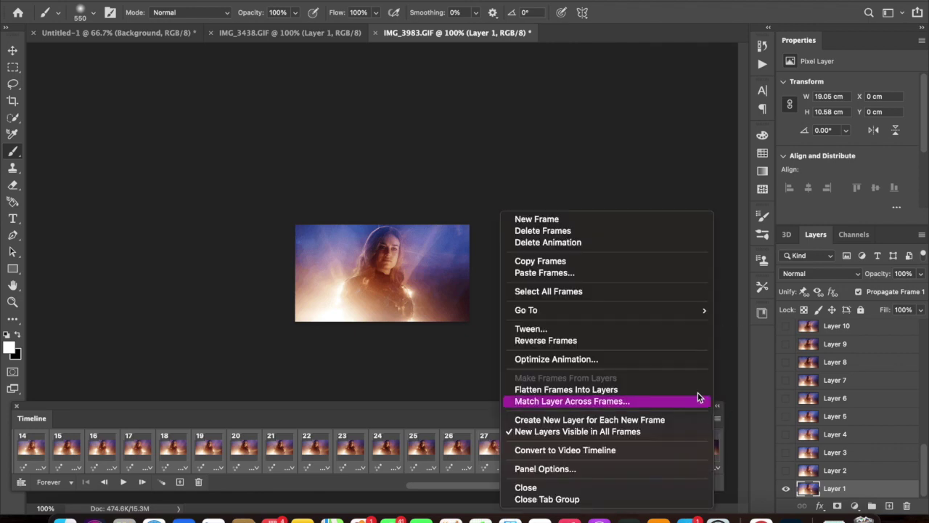
left_click(577, 263)
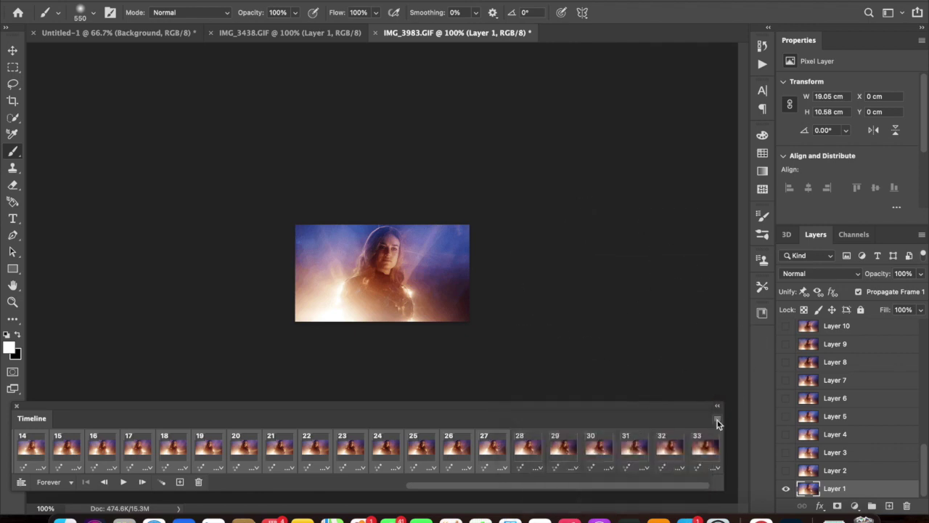
Paste the copied frames into Untitled-1 using Paste Over Selection
left_click(131, 37)
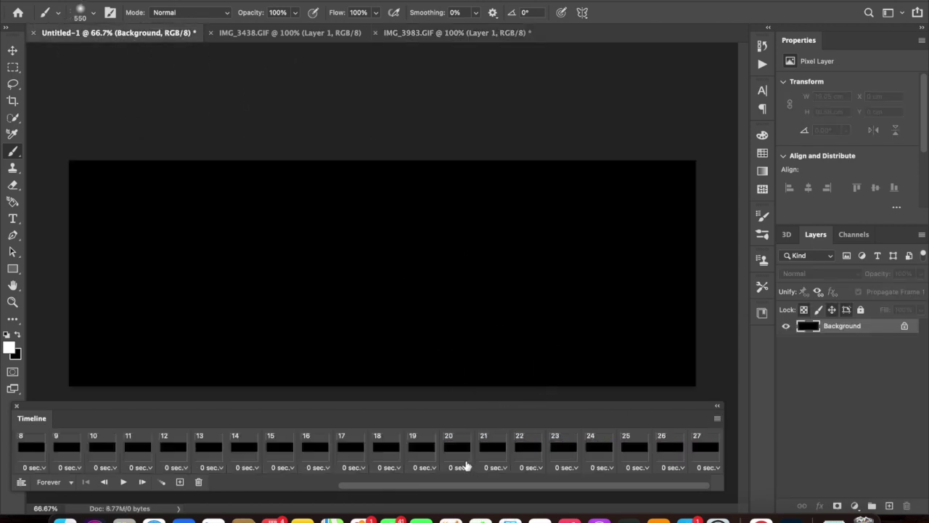
scroll(465, 466, "left", 3)
scroll(465, 466, "right", 3)
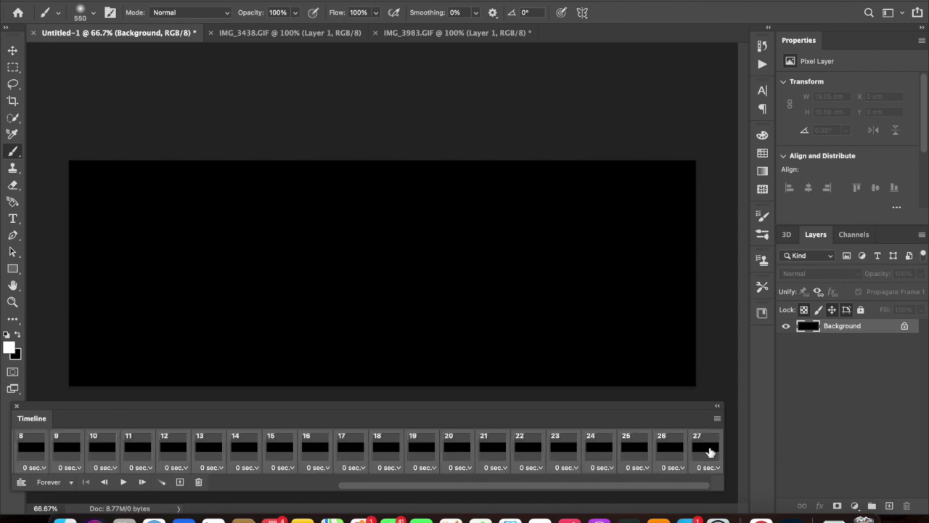
left_click(717, 420)
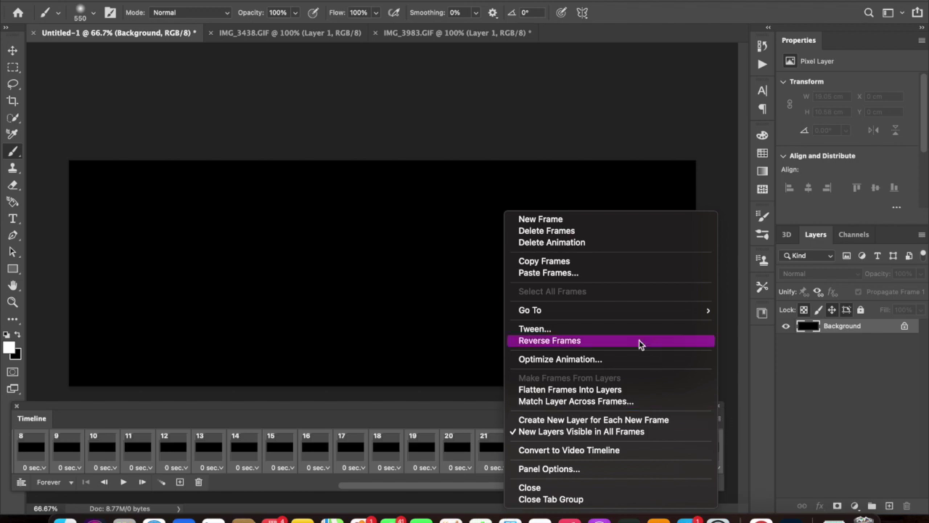
left_click(582, 274)
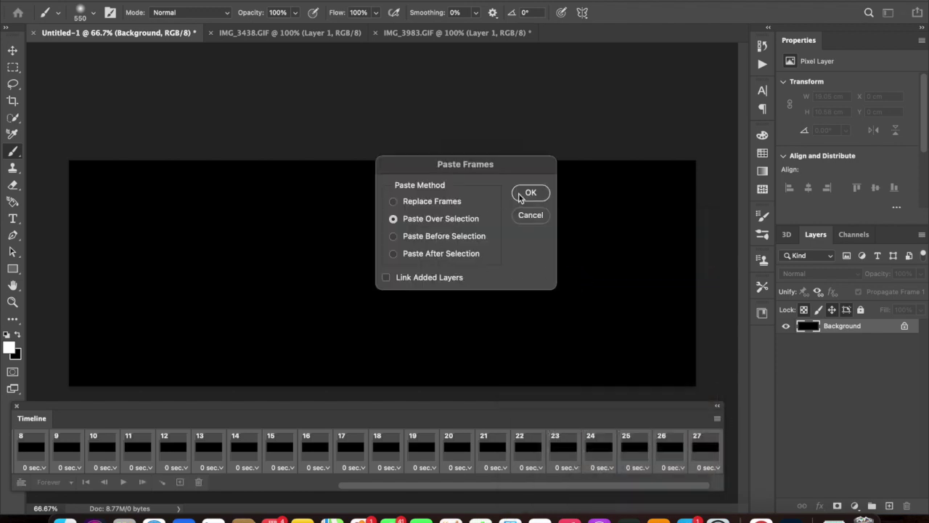
left_click(530, 192)
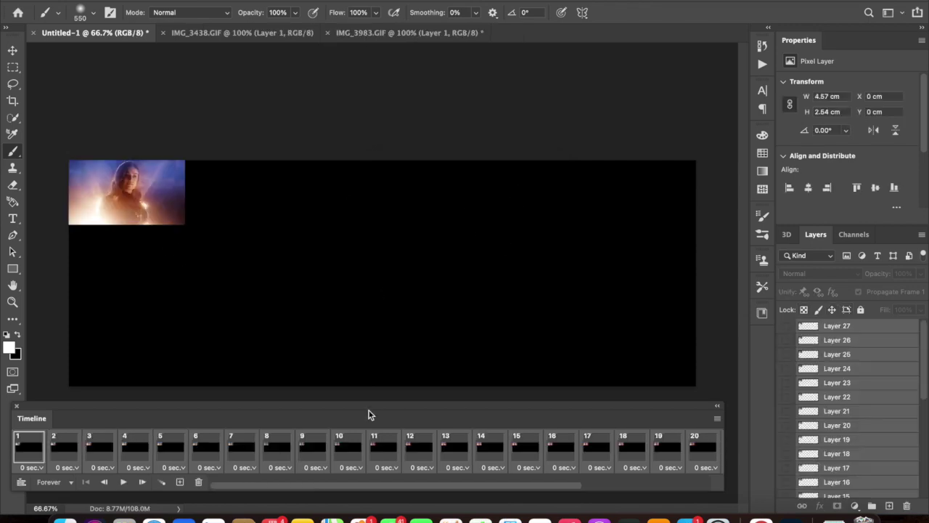
Scale the pasted GIF to 350% to fill the banner height and shift it right
left_click(13, 51)
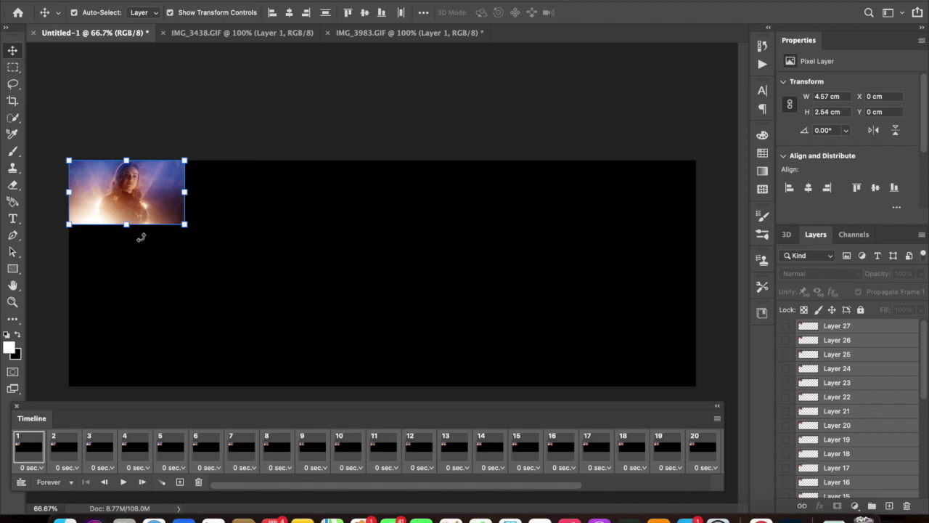
scroll(349, 246, "down", 1)
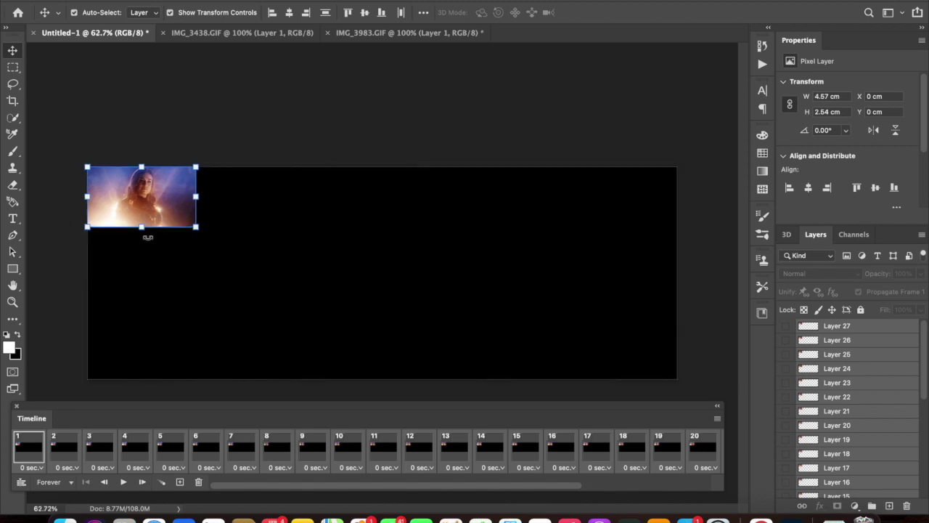
left_click(142, 227)
scroll(141, 228, "down", 3)
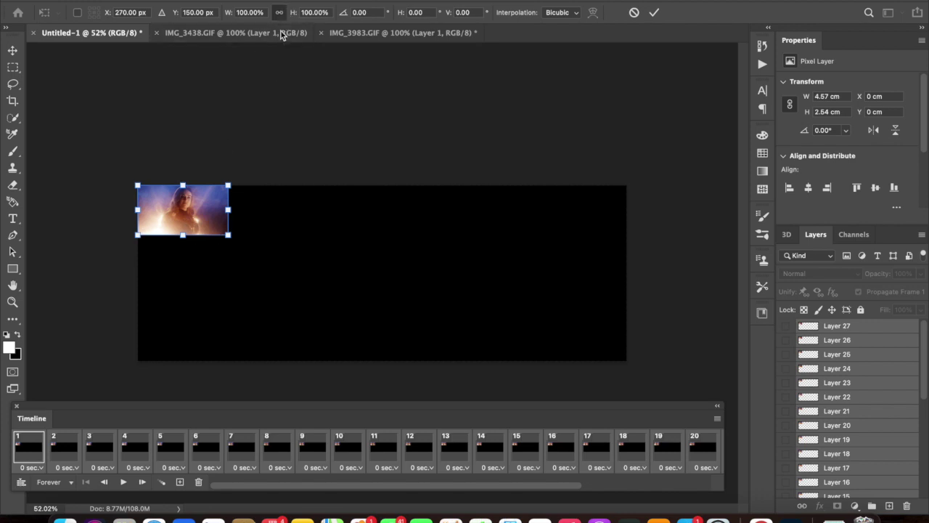
left_click_drag(182, 234, 202, 362)
left_click_drag(212, 252, 279, 249)
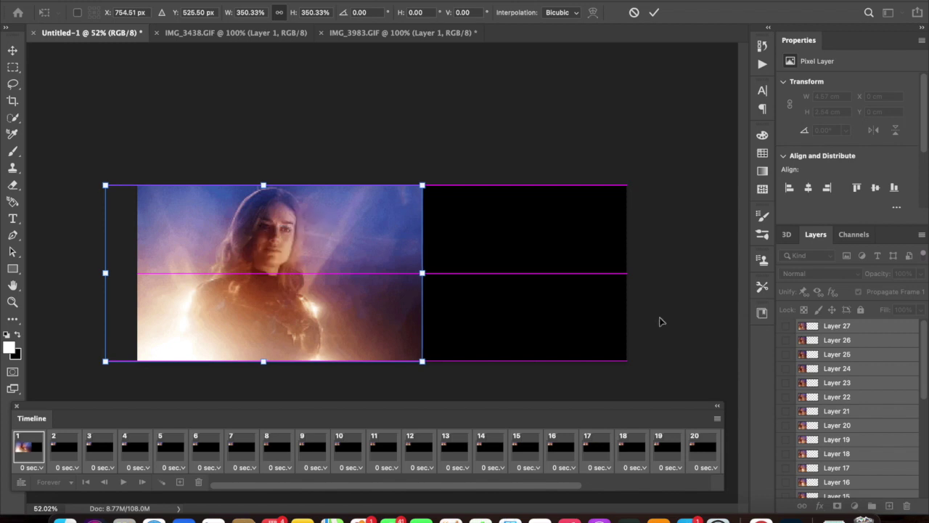
left_click(654, 12)
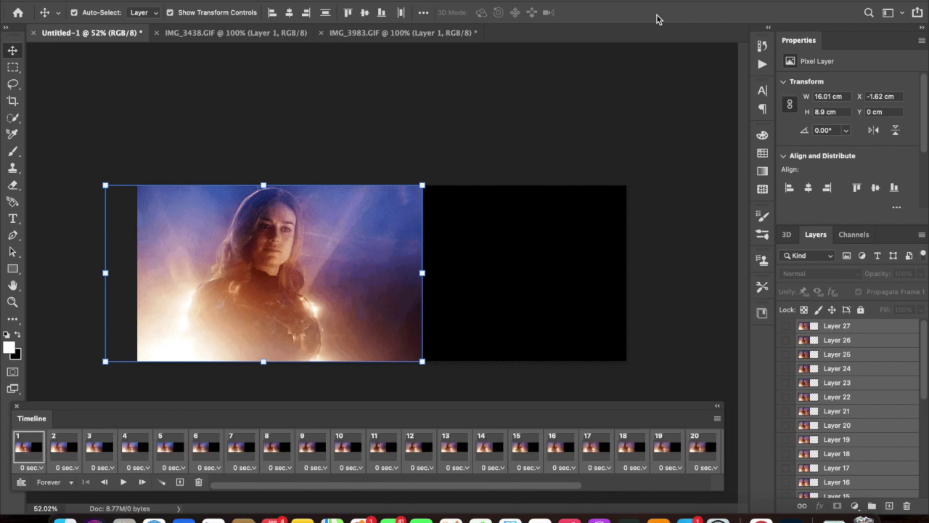
Group the pasted frame layers into Group 1
scroll(860, 418, "down", 8)
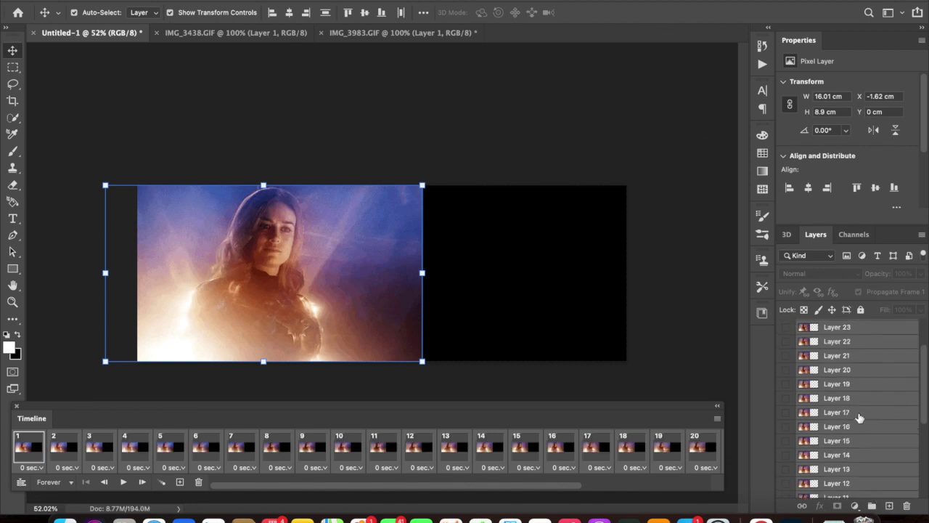
scroll(859, 419, "up", 8)
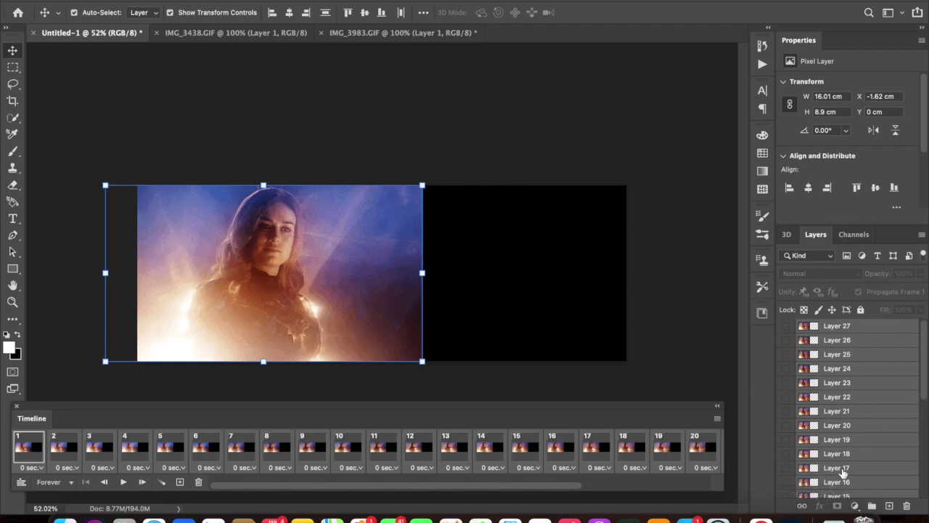
left_click(873, 507)
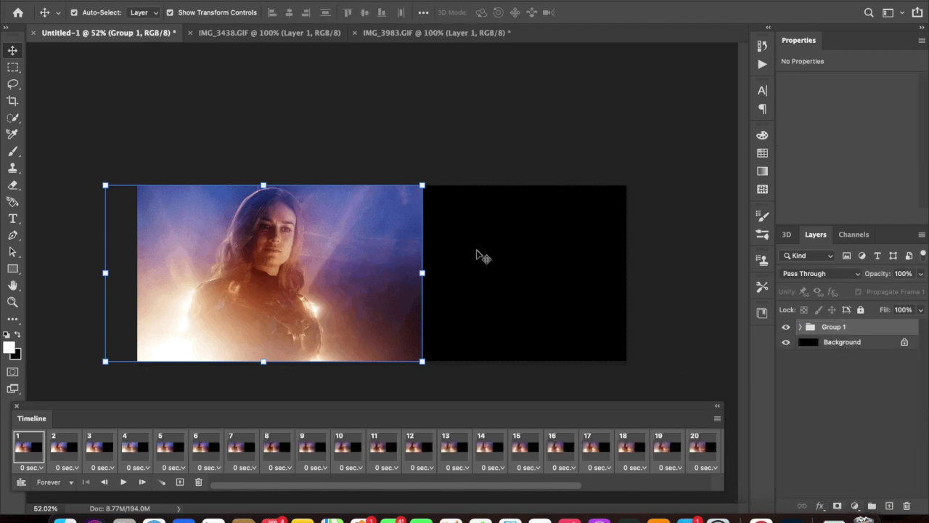
Copy IMG_3438.GIF's frames and paste them over the Untitled-1 frames
left_click(323, 35)
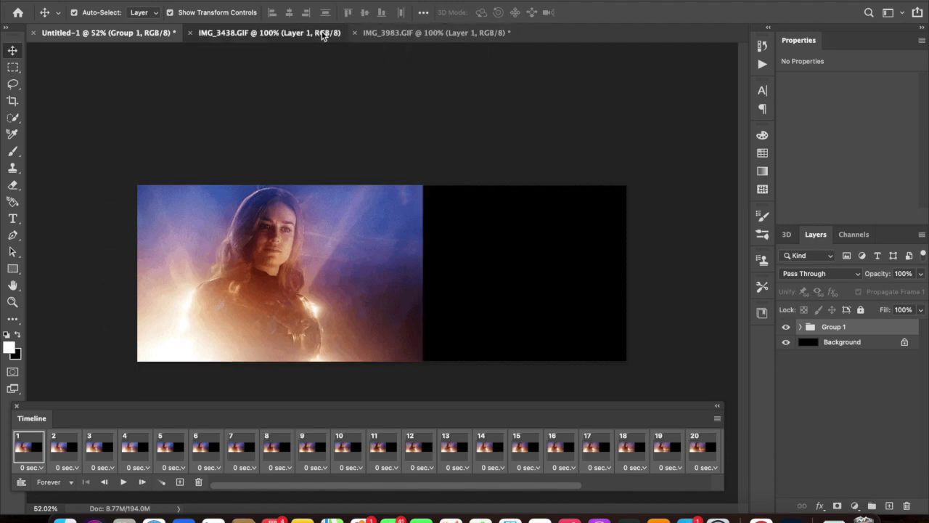
scroll(499, 458, "right", 5)
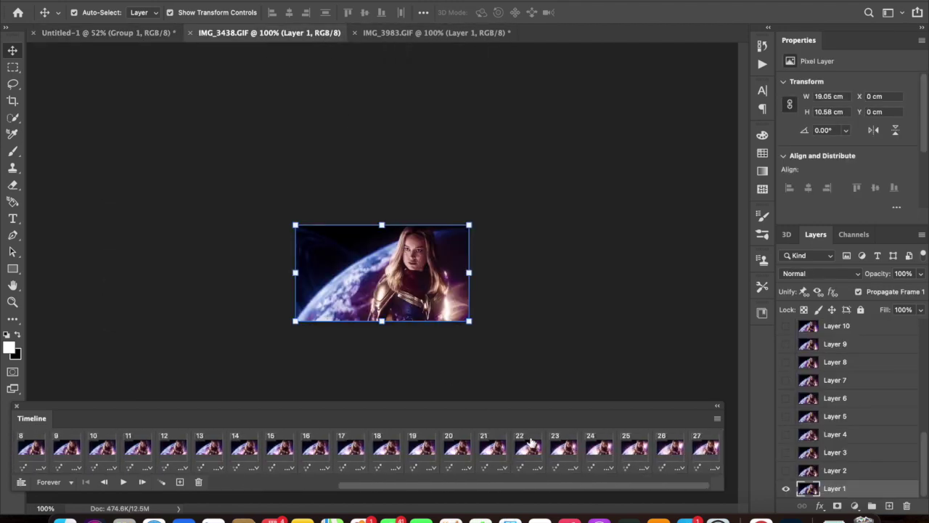
left_click(717, 418)
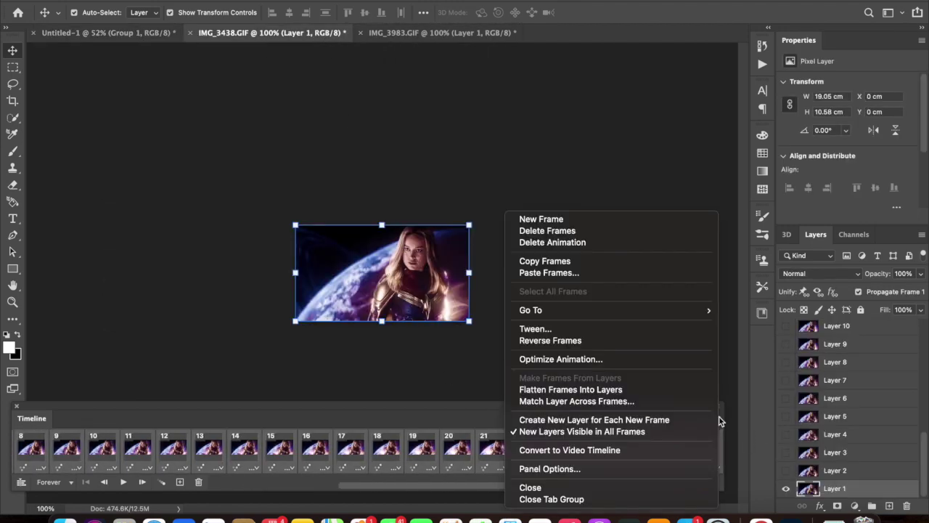
left_click(585, 265)
left_click(105, 34)
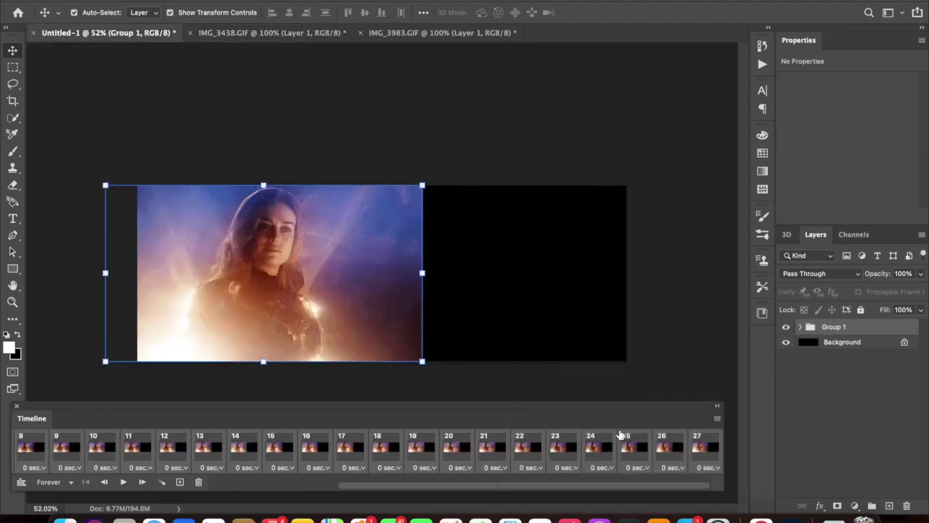
left_click(717, 420)
left_click(556, 272)
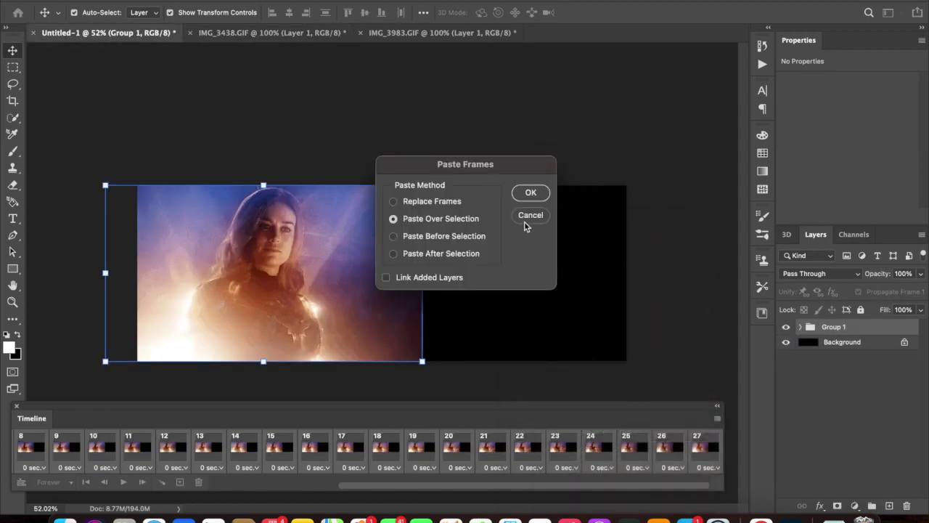
left_click(530, 194)
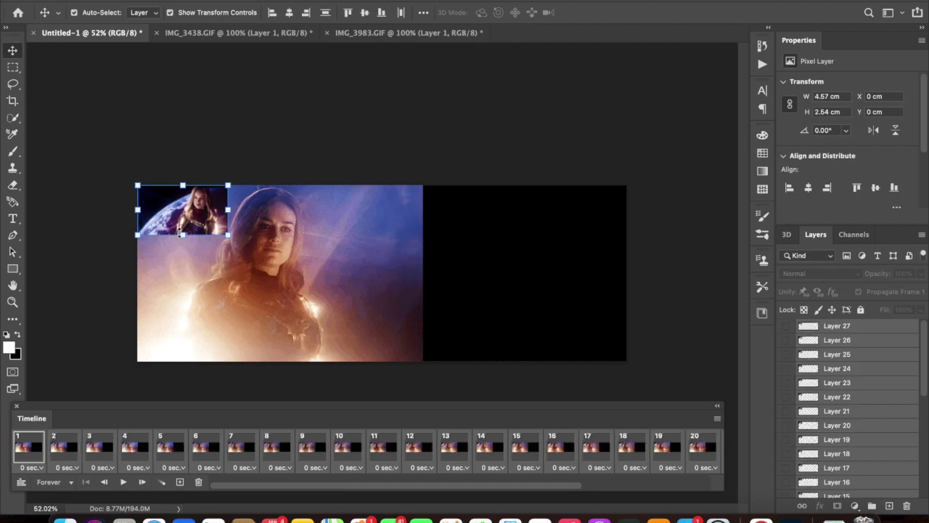
Scale the second GIF to 350%, move it to the right side, and group it as Group 2
left_click_drag(182, 235, 183, 360)
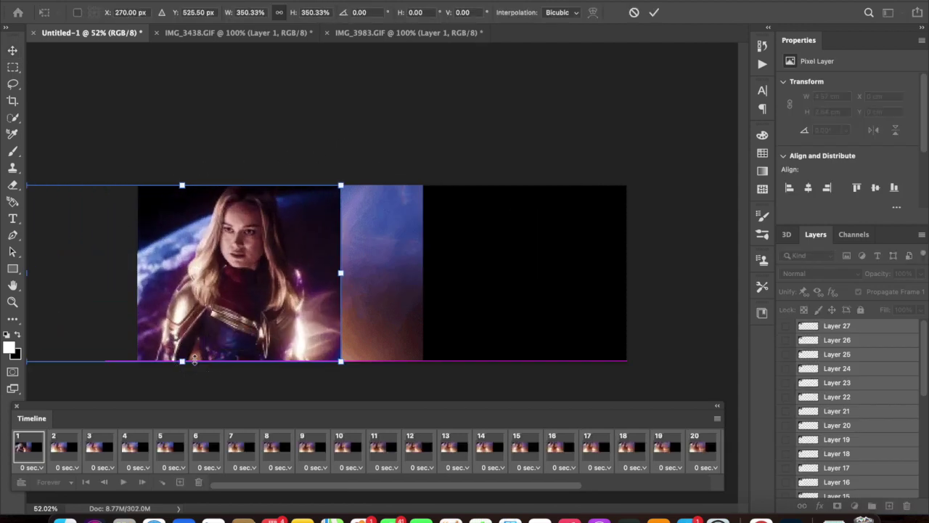
left_click_drag(214, 263, 500, 265)
left_click(655, 12)
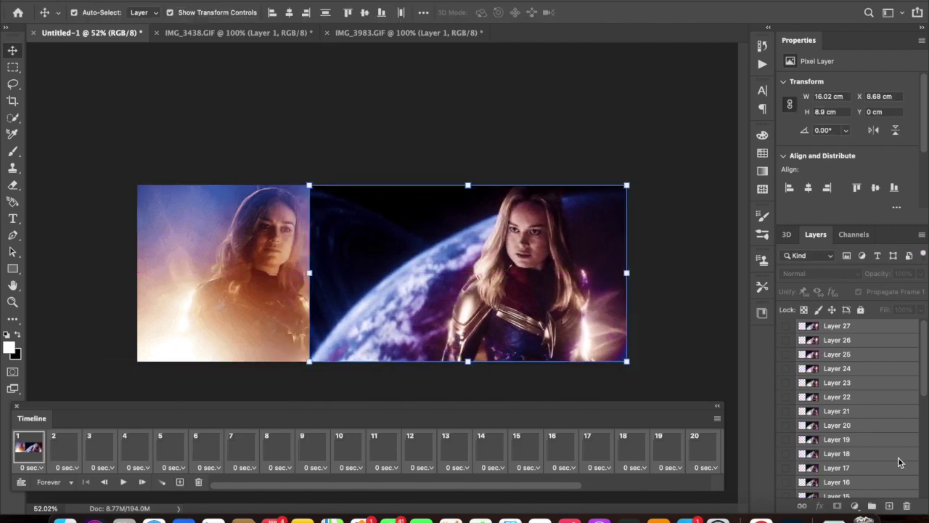
left_click(872, 505)
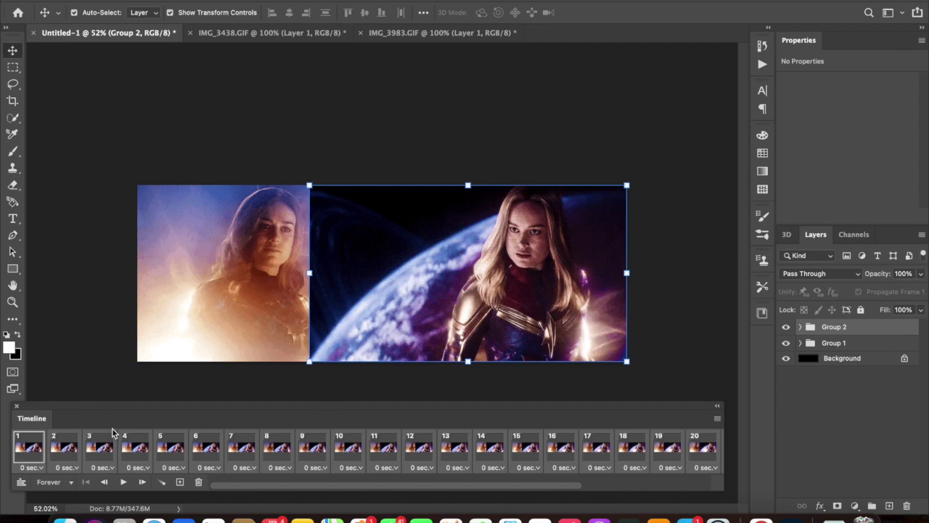
left_click(123, 482)
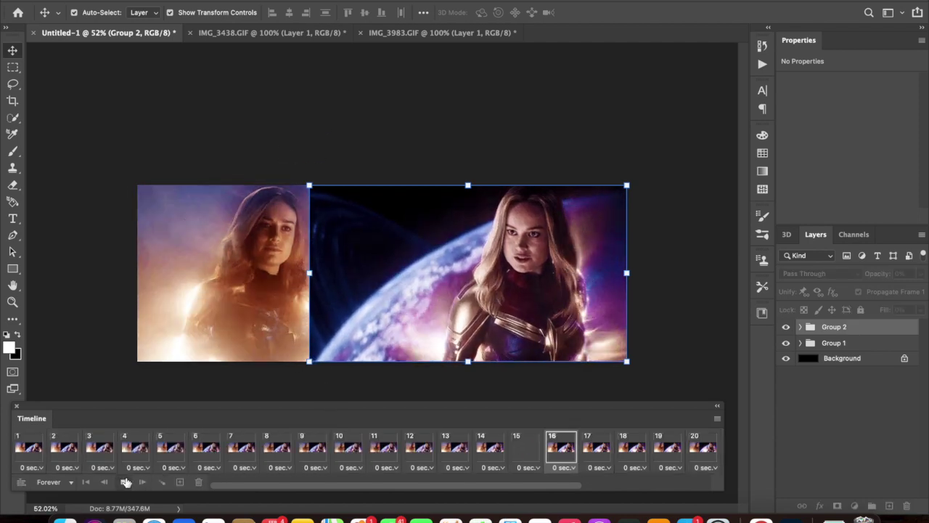
left_click(125, 482)
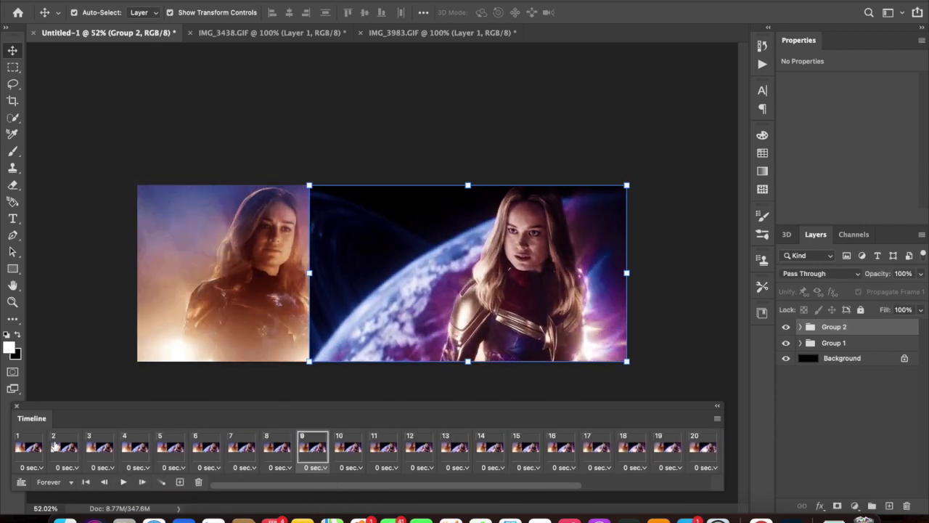
scroll(496, 449, "right", 5)
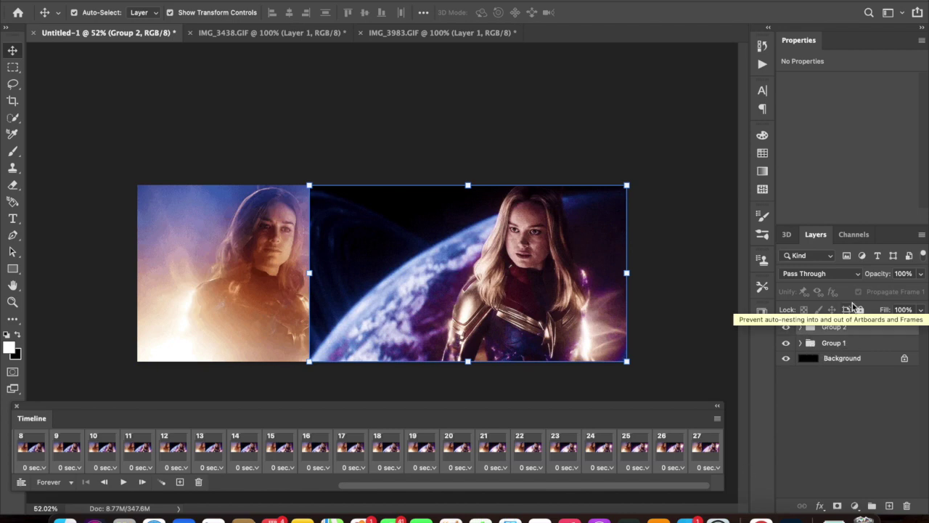
left_click(837, 505)
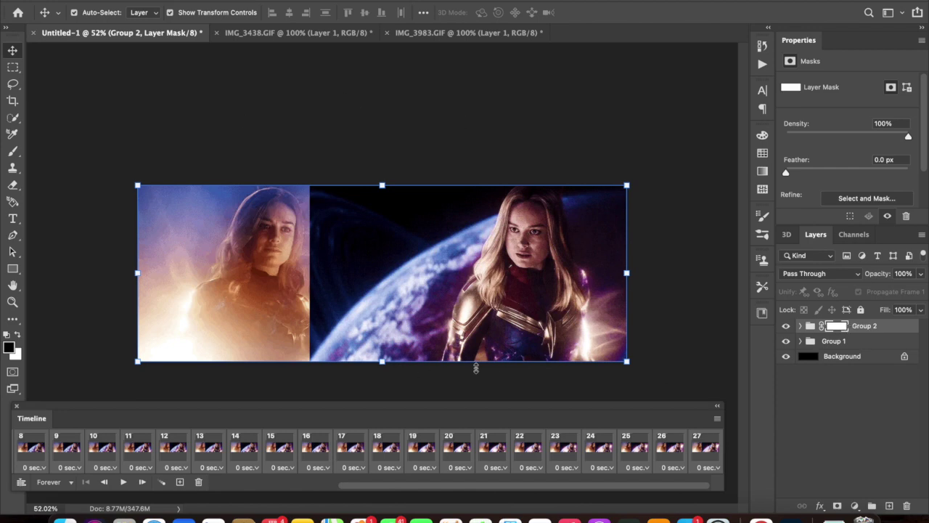
Select the Brush tool and open the brush picker to choose Soft Round 550 px
left_click(12, 152)
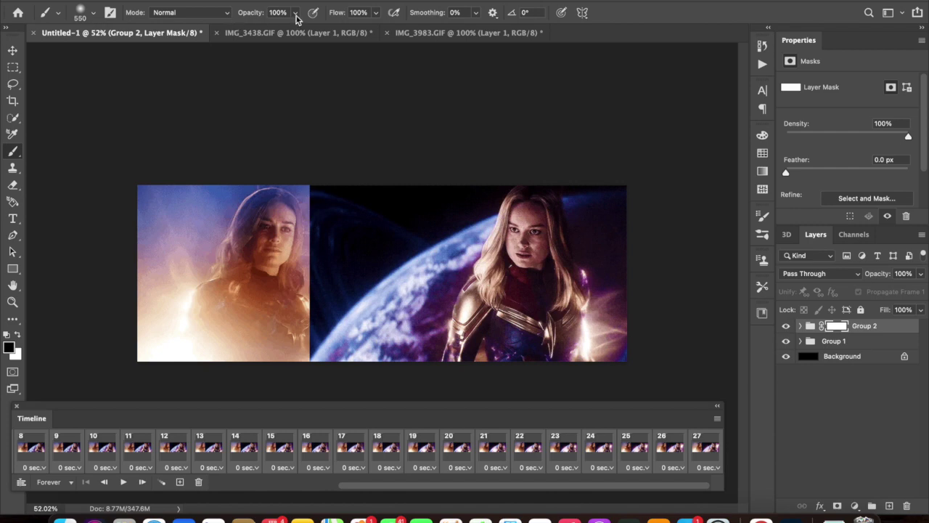
left_click(93, 15)
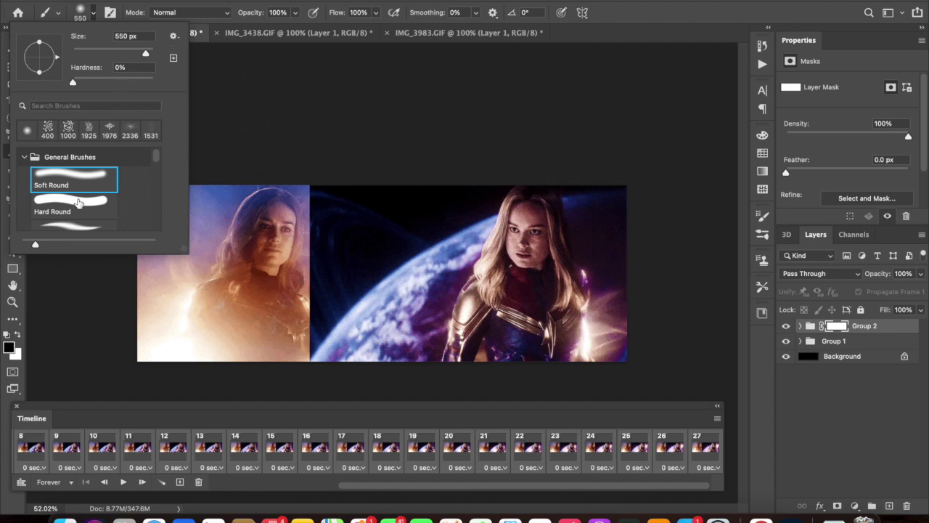
Close the picker with Soft Round chosen and paint black along Group 2's mask seam
left_click(92, 19)
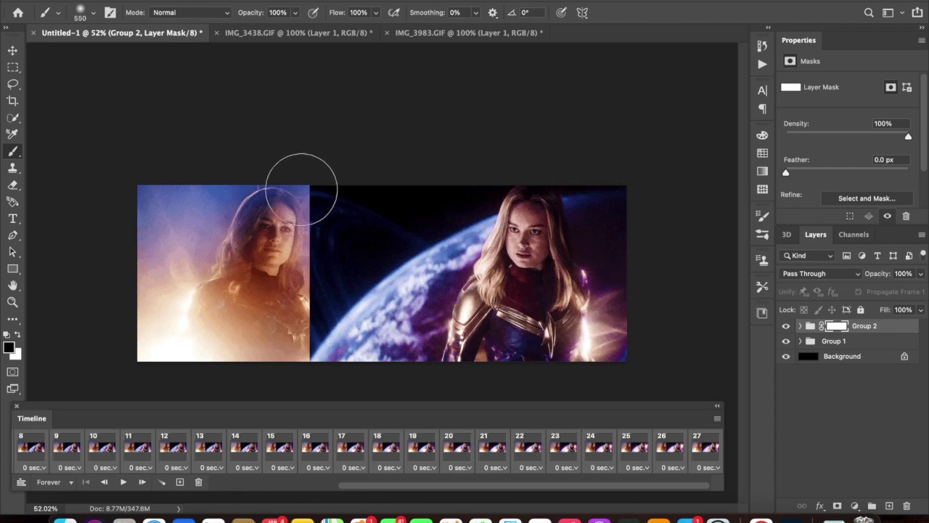
mouse_move(300, 182)
left_mouse_down()
mouse_move(316, 332)
mouse_move(295, 390)
mouse_move(284, 365)
mouse_move(303, 239)
mouse_move(292, 201)
mouse_move(317, 361)
mouse_move(289, 184)
mouse_move(324, 170)
mouse_move(334, 204)
mouse_move(312, 256)
mouse_move(332, 268)
mouse_move(333, 302)
mouse_move(305, 411)
mouse_move(321, 403)
mouse_move(225, 207)
mouse_move(264, 101)
left_mouse_up()
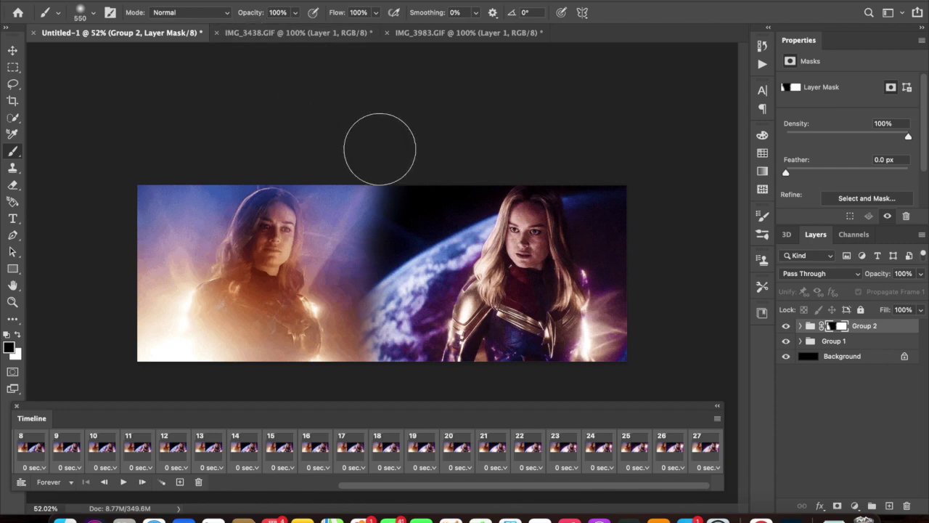
Reset Group 2's mask to white and paint black down the seam at 100% opacity
left_click(294, 12)
left_click(297, 13)
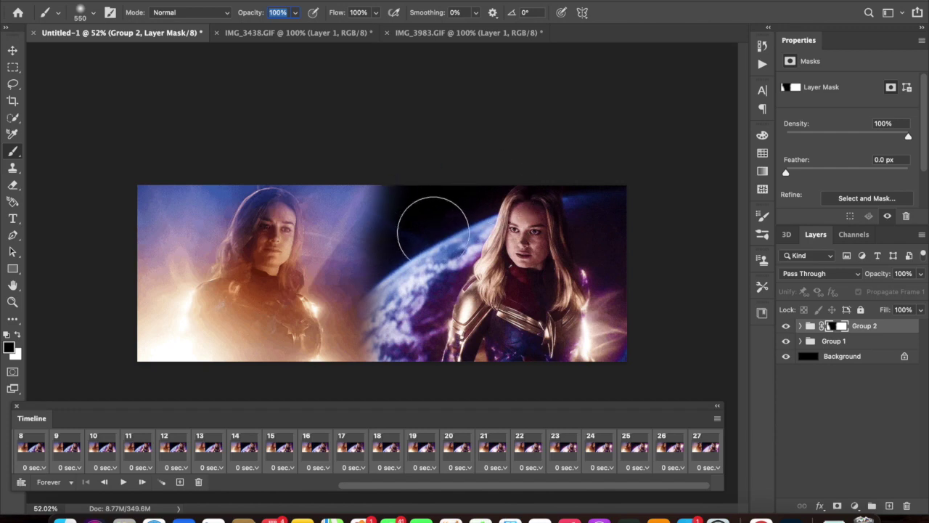
key("super+BackSpace")
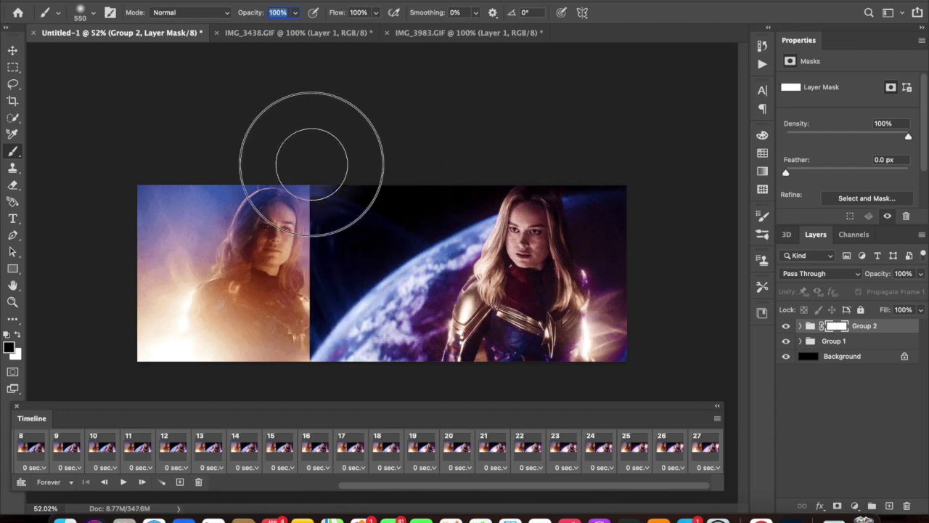
left_click_drag(311, 153, 311, 456)
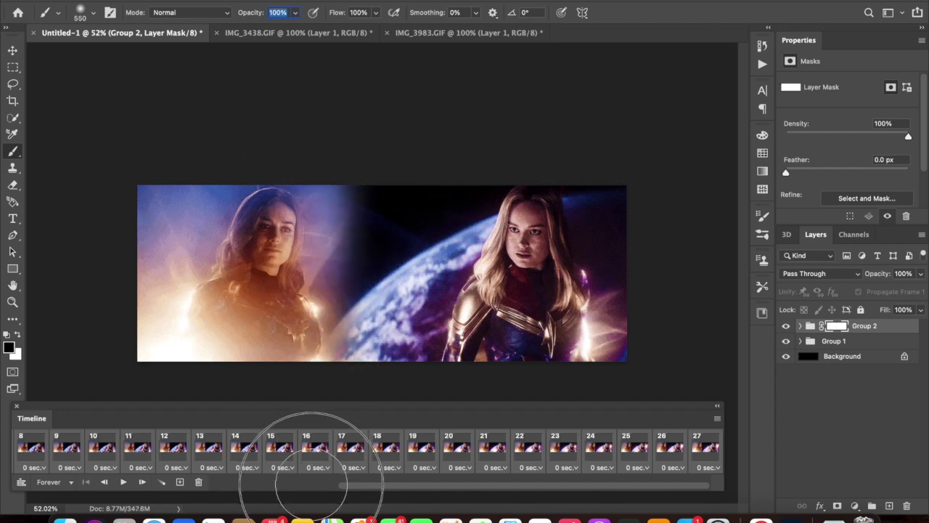
Lower brush opacity to 72% and soften the left image's blend over the earth
left_click(294, 15)
left_click_drag(281, 32, 280, 32)
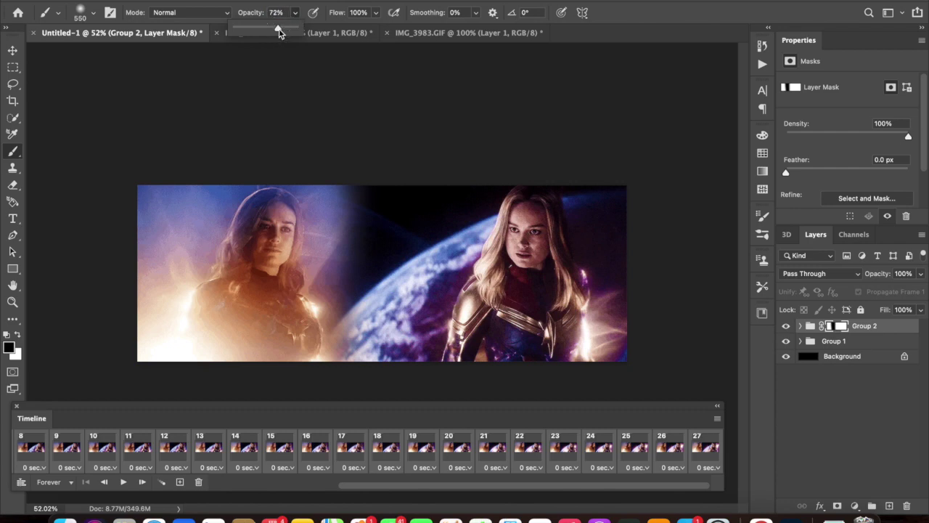
mouse_move(323, 220)
left_mouse_down()
mouse_move(344, 232)
mouse_move(289, 366)
left_mouse_up()
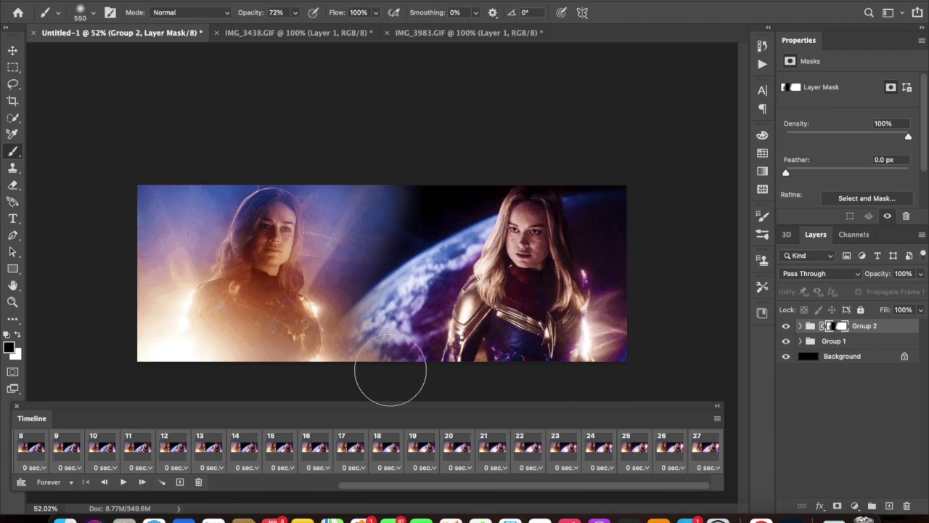
mouse_move(390, 370)
left_mouse_down()
mouse_move(282, 383)
mouse_move(312, 369)
mouse_move(349, 320)
left_mouse_up()
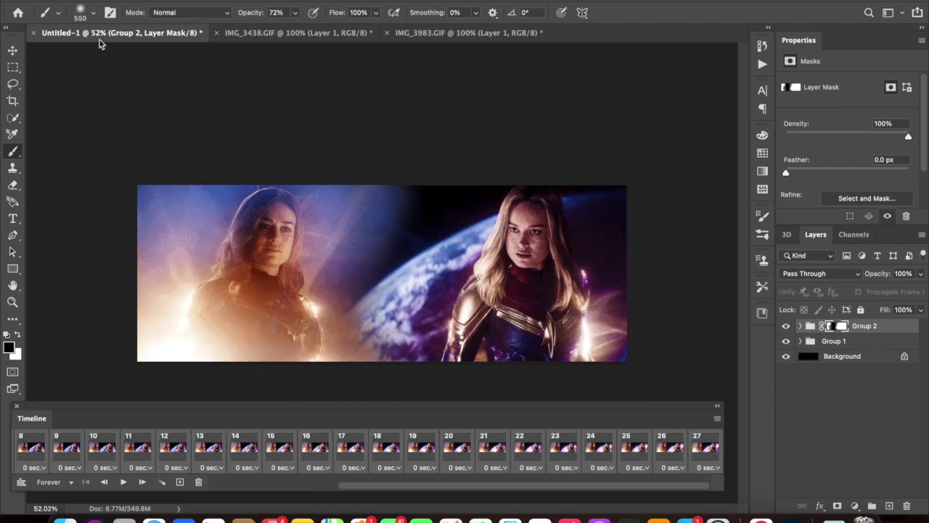
Switch the brush blend mode to Divide and set opacity to 50%
left_click(156, 11)
left_click(180, 336)
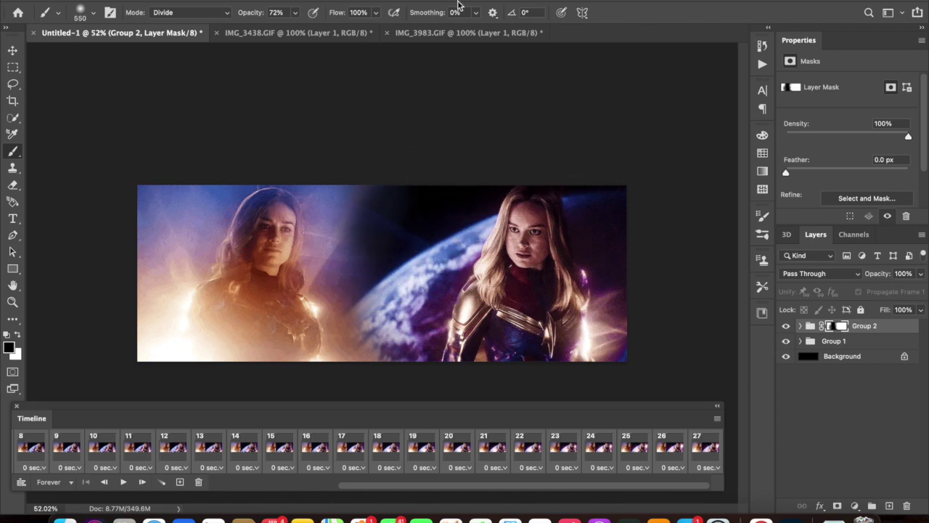
left_click(294, 12)
left_click(281, 30)
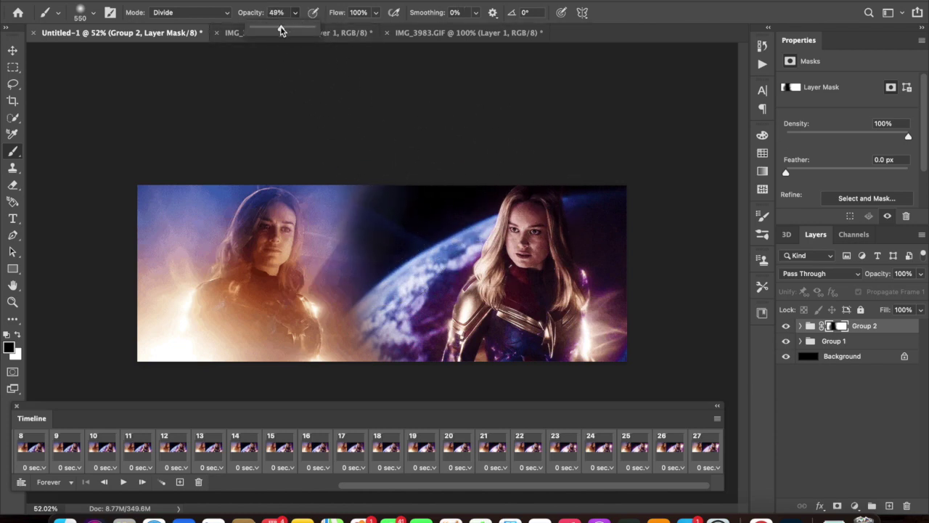
left_click_drag(281, 30, 281, 29)
Return the mode to Normal, raise opacity to 87%, then set the mode to Divide
left_click(177, 9)
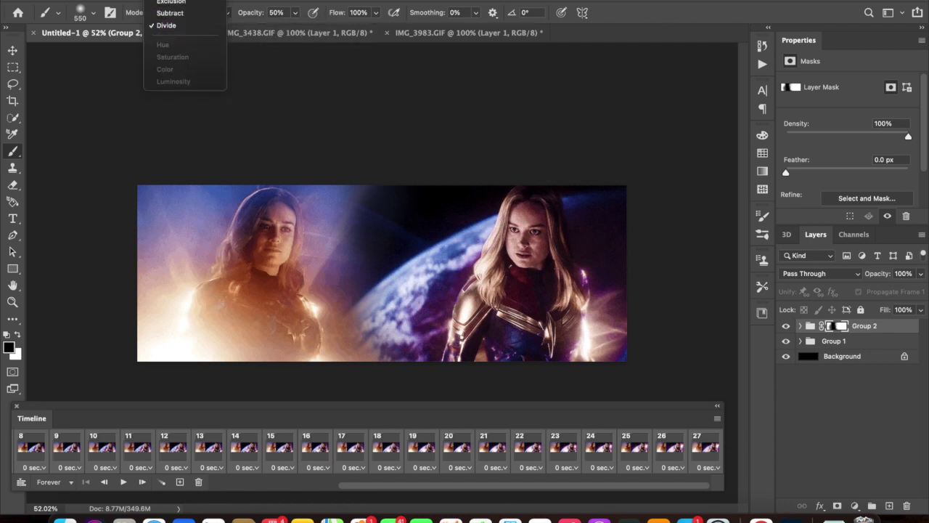
left_click(177, 9)
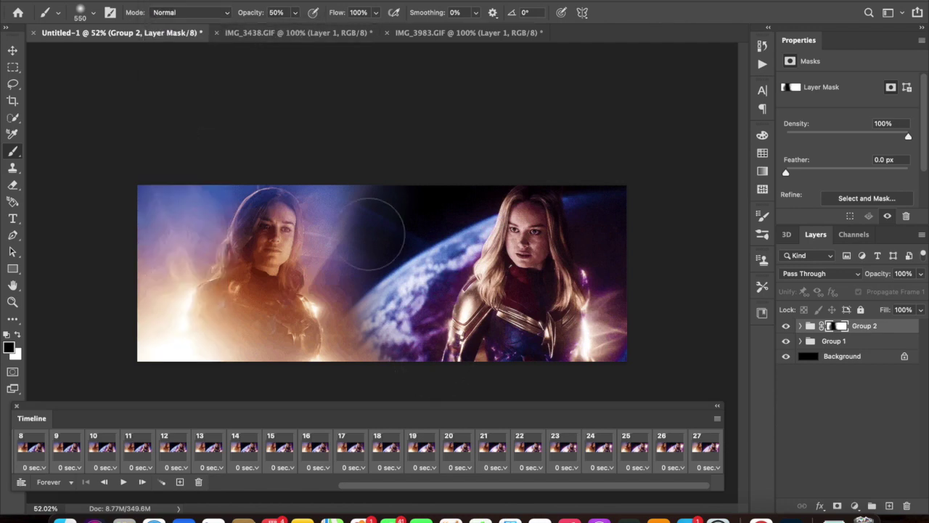
left_click(295, 12)
left_click_drag(296, 30, 317, 33)
left_click(300, 37)
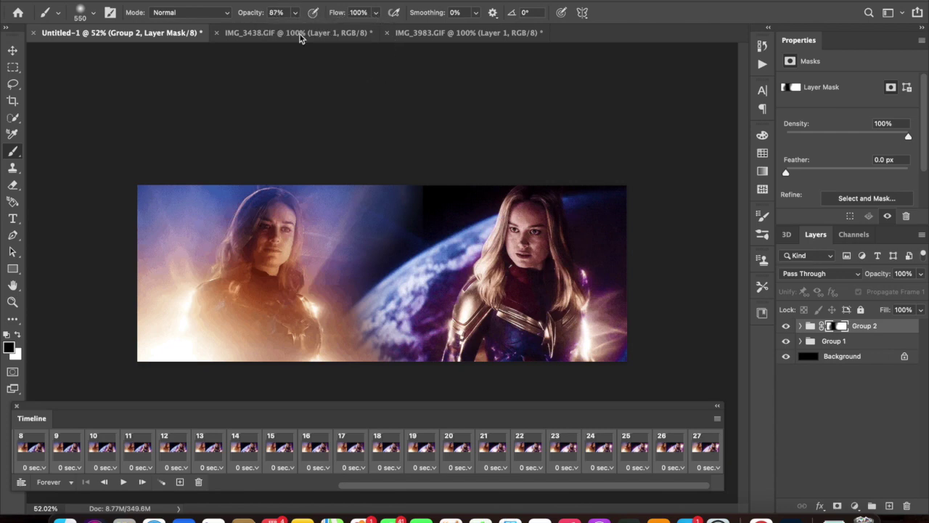
left_click(173, 18)
left_click(168, 339)
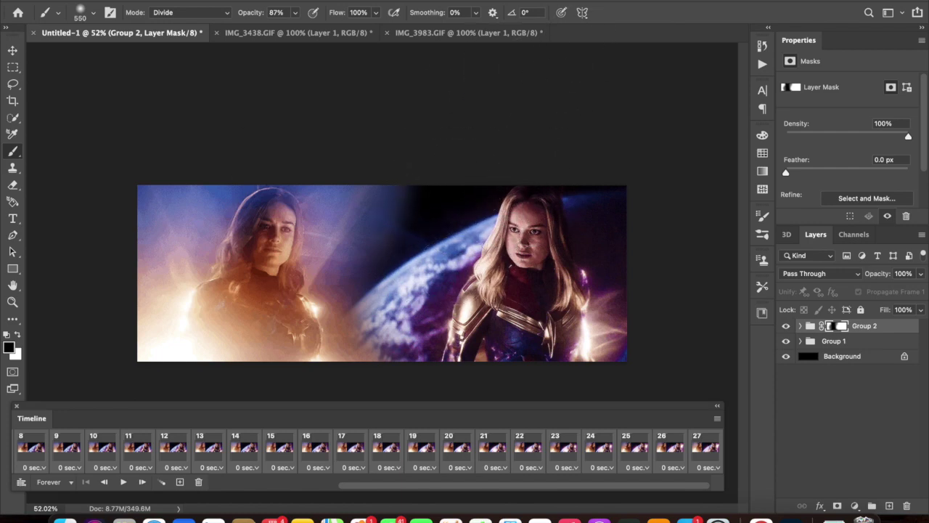
Set the brush to Normal at 68% opacity, paint the mask seam, undo, and dab again
left_click(195, 16)
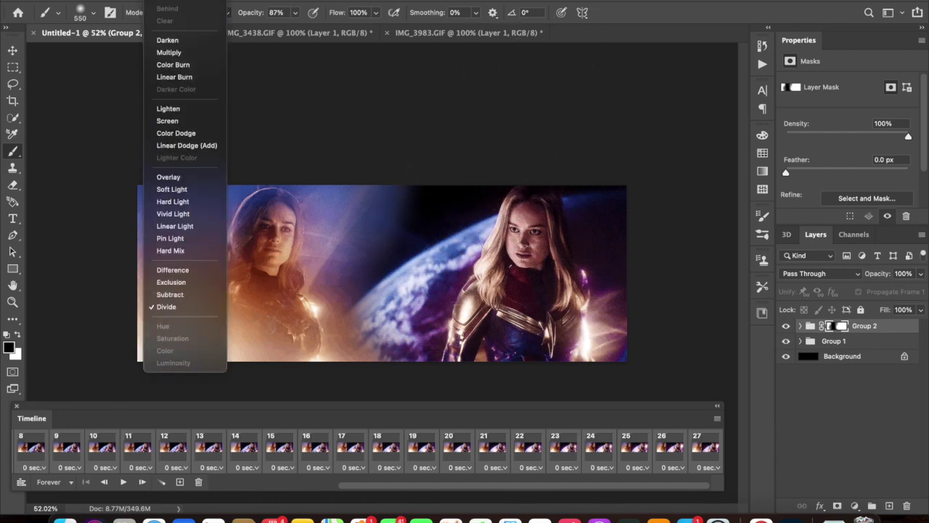
key("shift+alt+n")
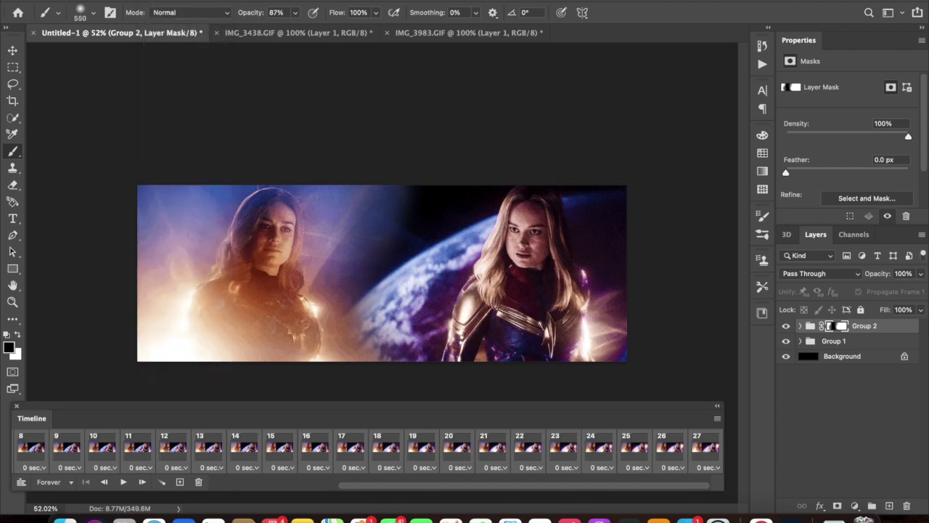
left_click(294, 12)
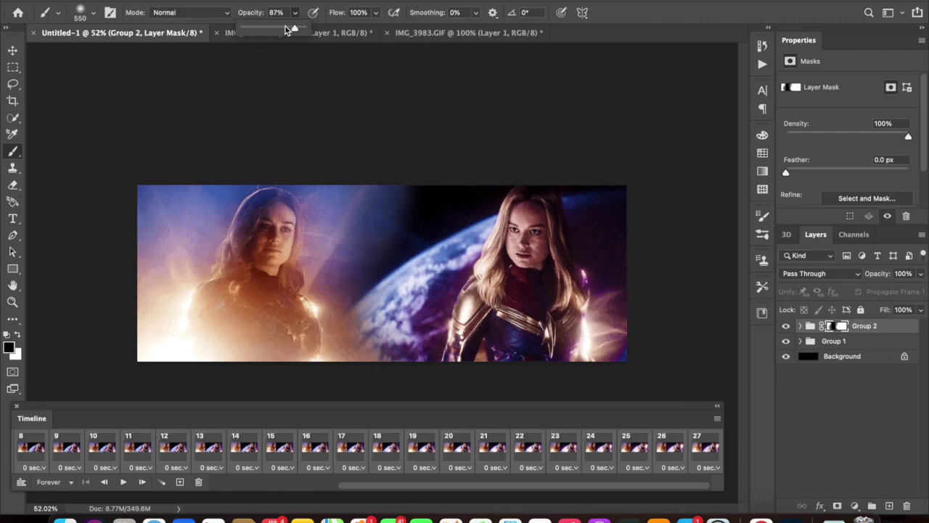
left_click_drag(286, 29, 284, 30)
left_click(384, 208)
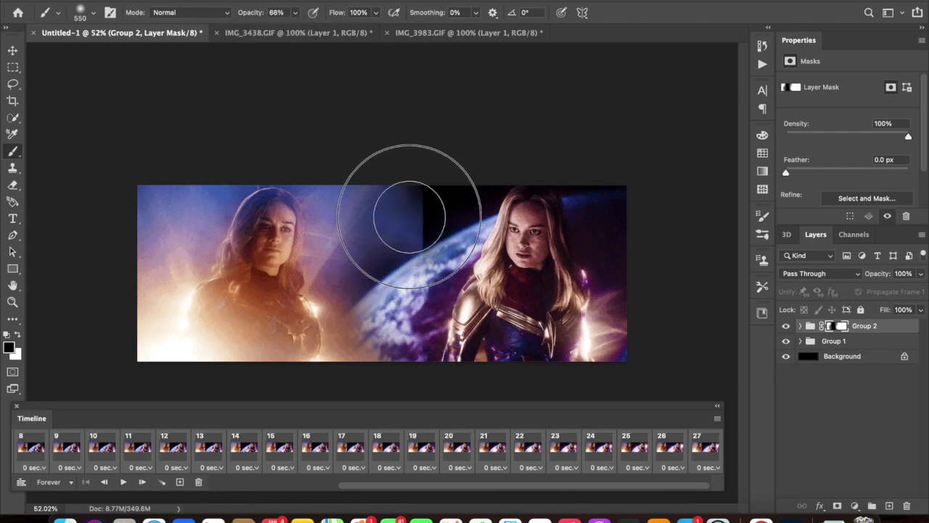
key("super+z")
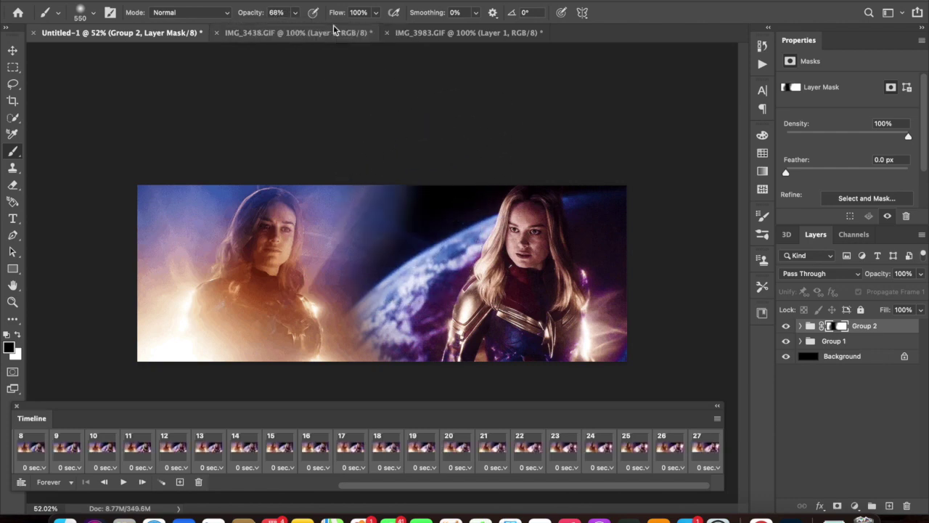
left_click(380, 239)
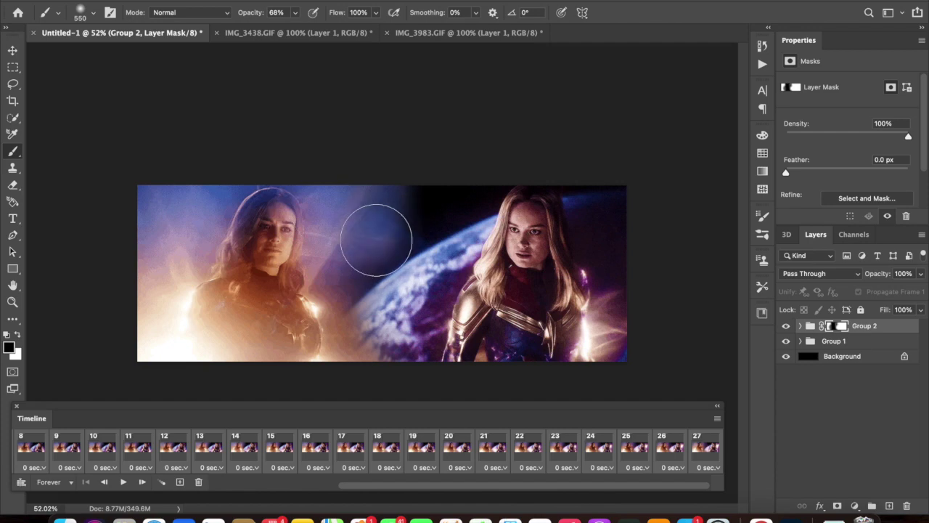
Lower the brush opacity to 42% then 21%, and set the blend mode to Divide
left_click(191, 12)
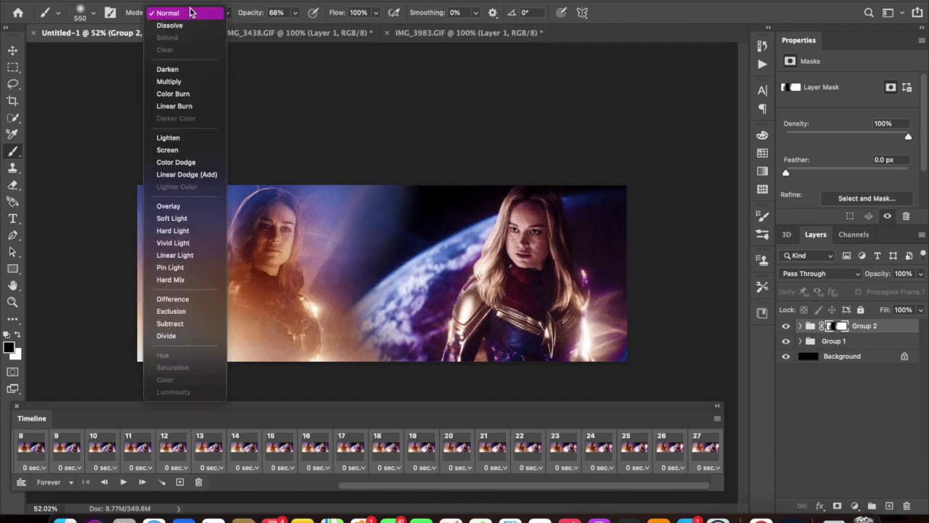
left_click(210, 339)
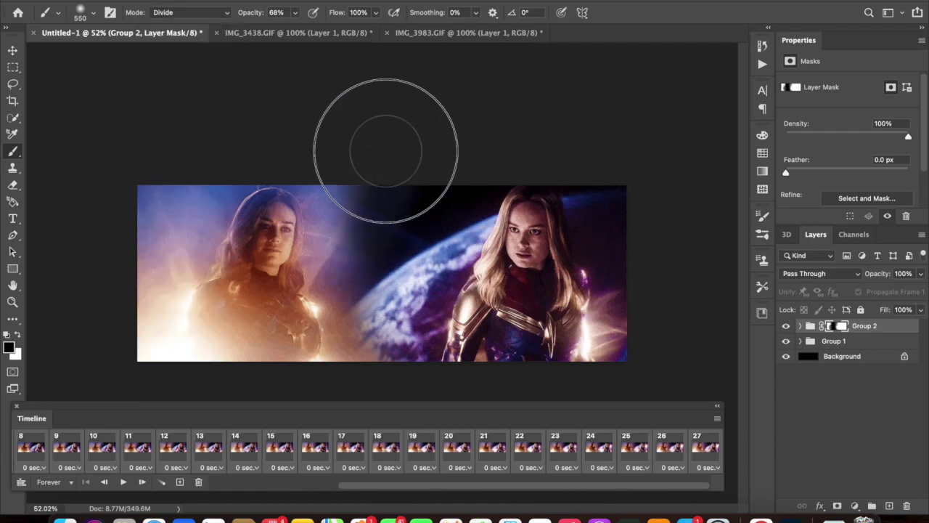
left_click(199, 13)
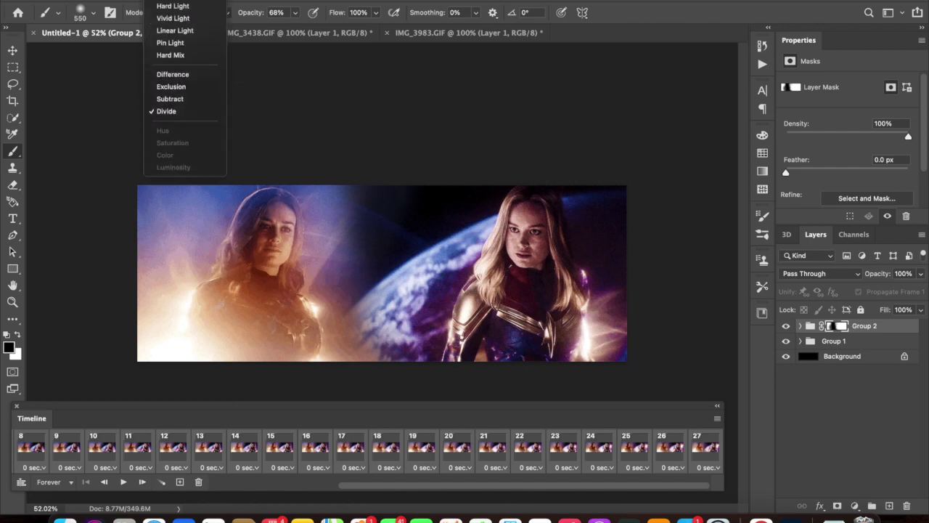
scroll(185, 181, "up", 5)
left_click(171, 8)
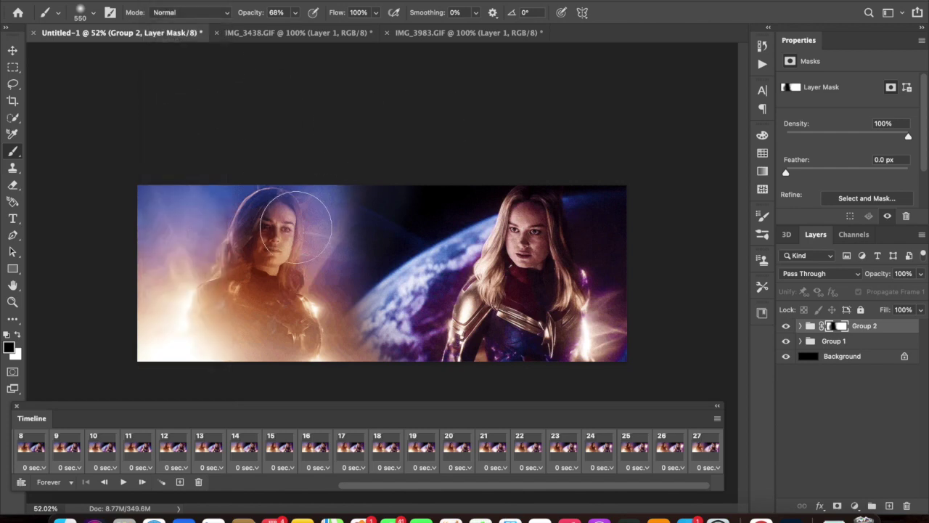
left_click_drag(297, 22, 280, 23)
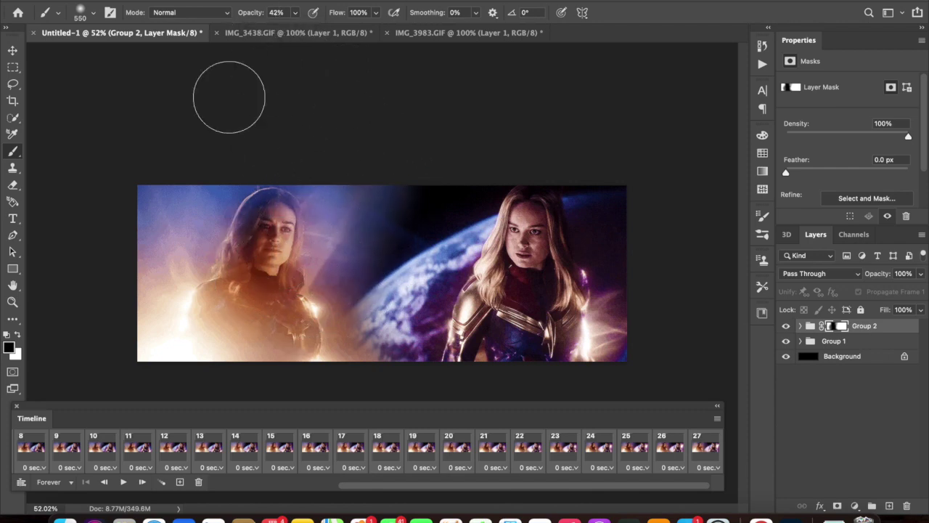
left_click(296, 13)
left_click(282, 29)
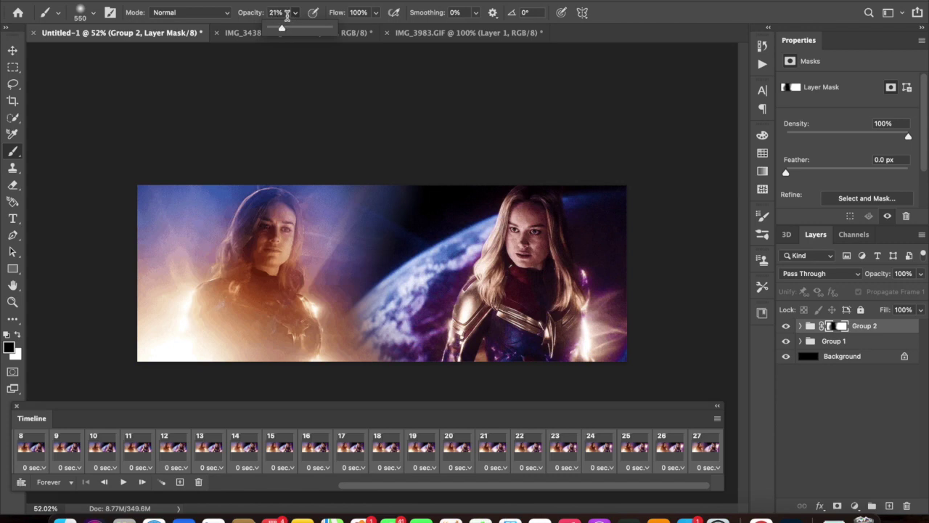
left_click(190, 13)
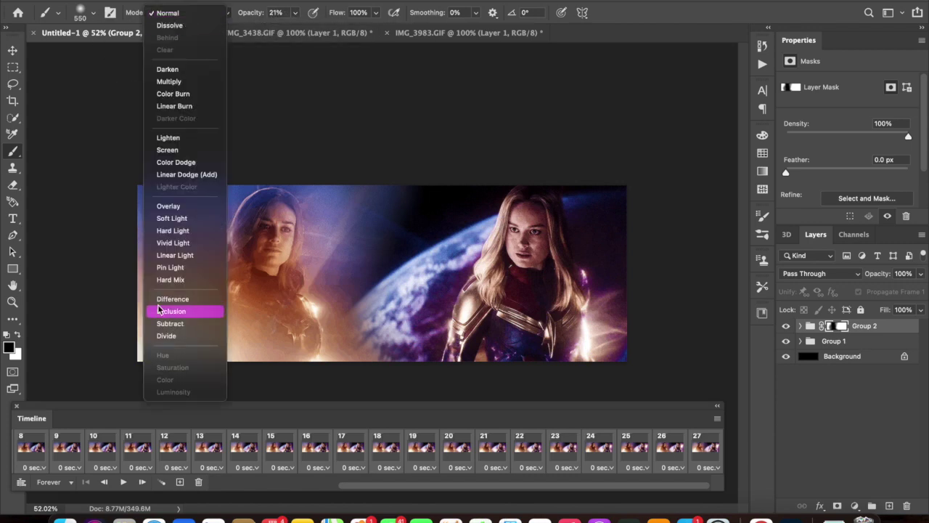
left_click(182, 334)
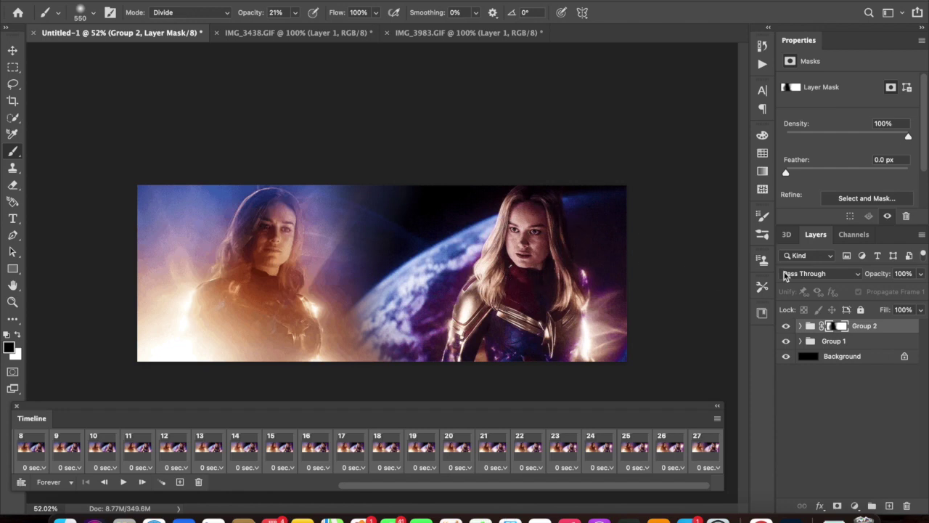
Play the banner's Timeline animation, stop it, and return to frame 1
left_click(123, 482)
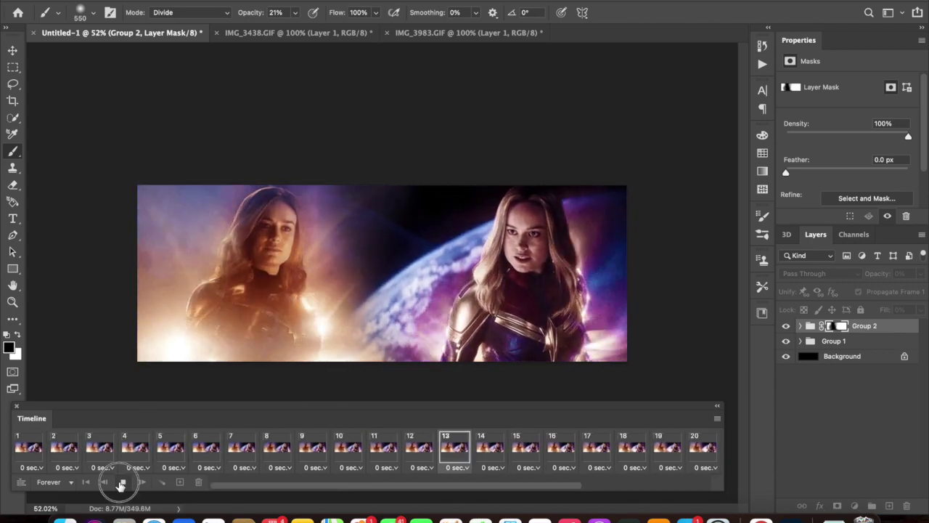
left_click(121, 483)
left_click(30, 446)
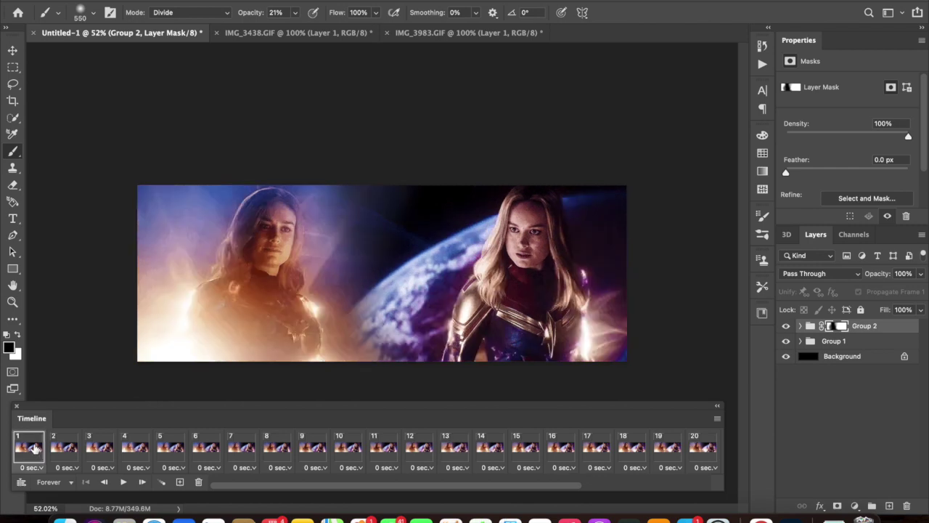
key("XF86MonBrightnessUp")
key("XF86MonBrightnessUp")
key("XF86MonBrightnessUp")
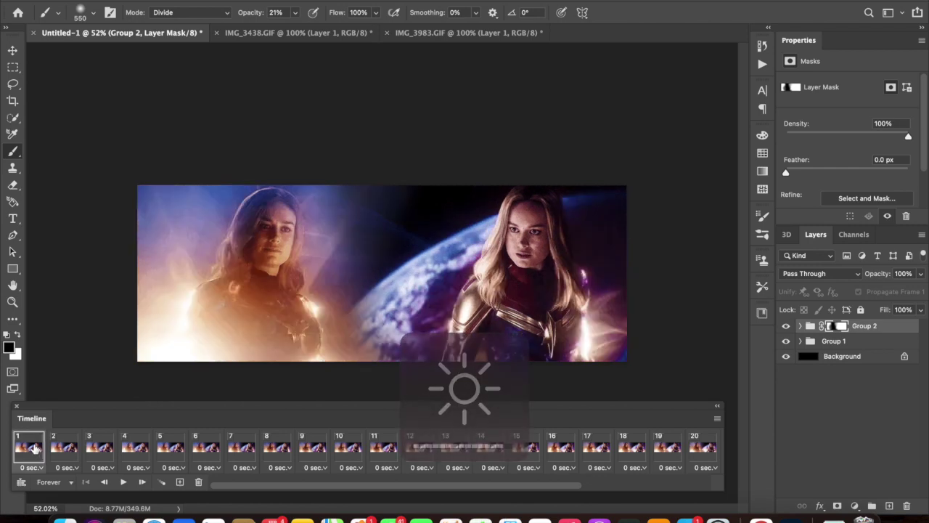